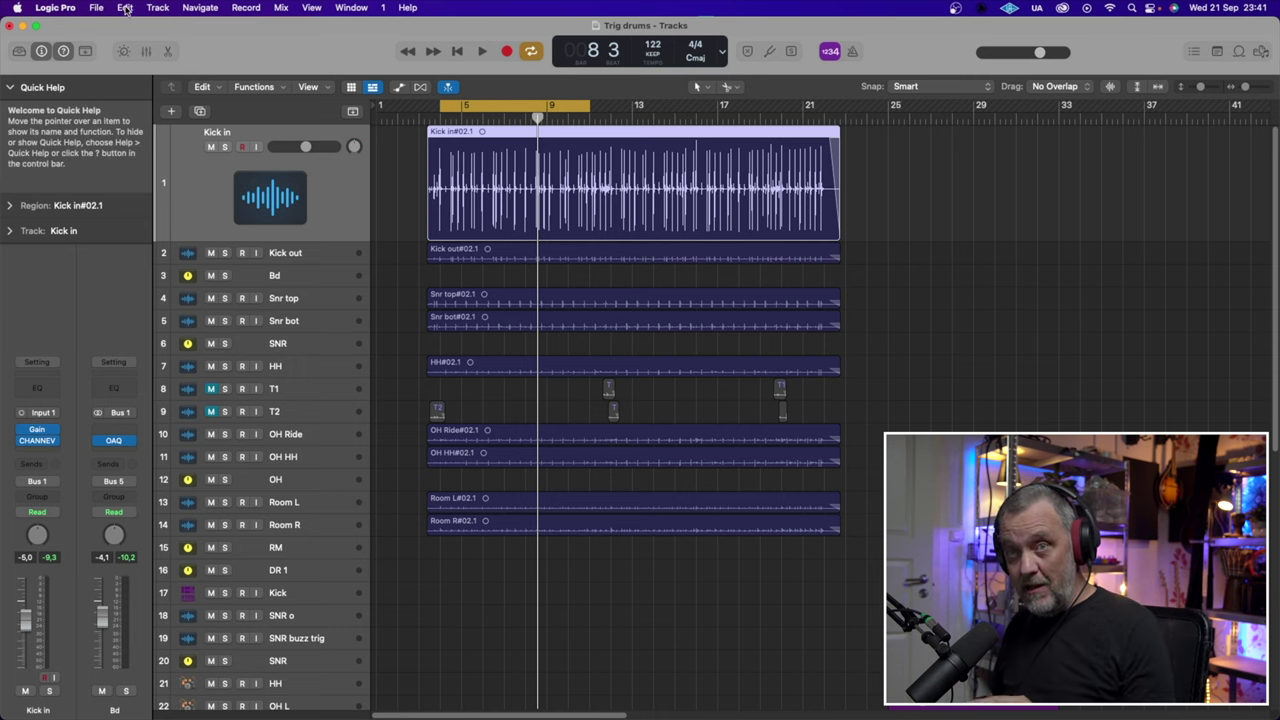
Double the Kick in track with a Kick-instrument sampler trigger track.
click(158, 7)
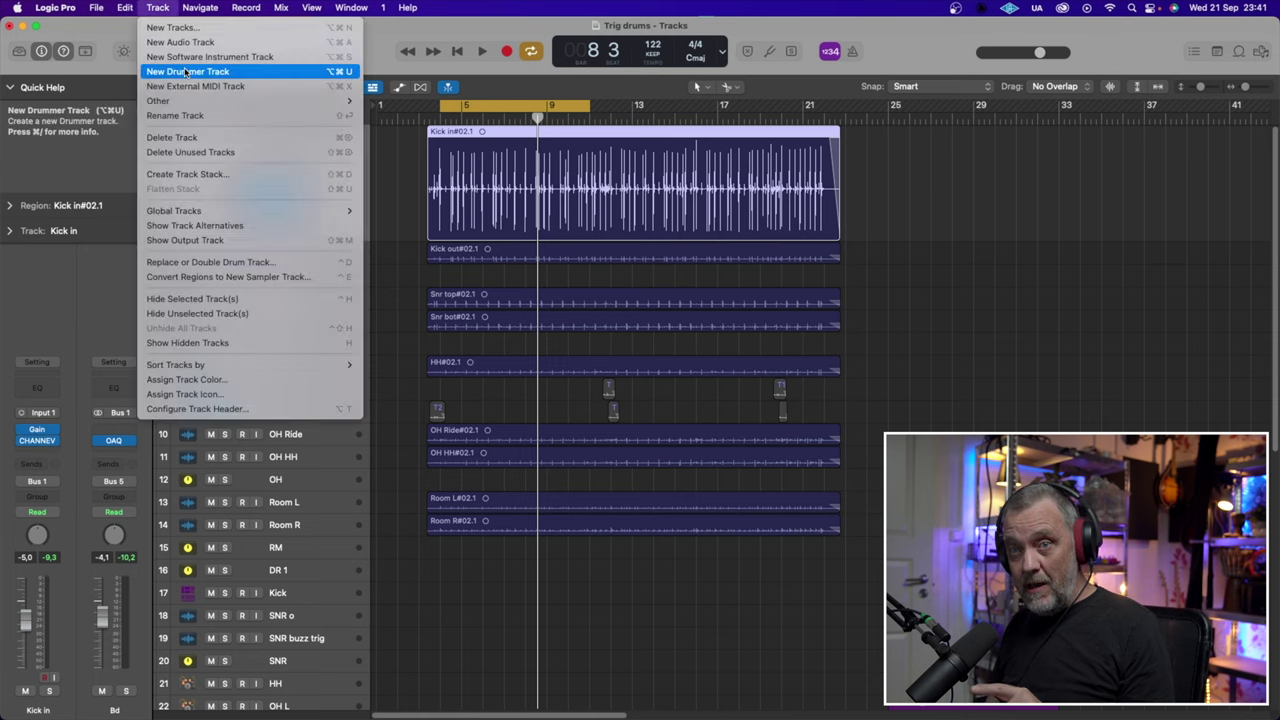
click(237, 266)
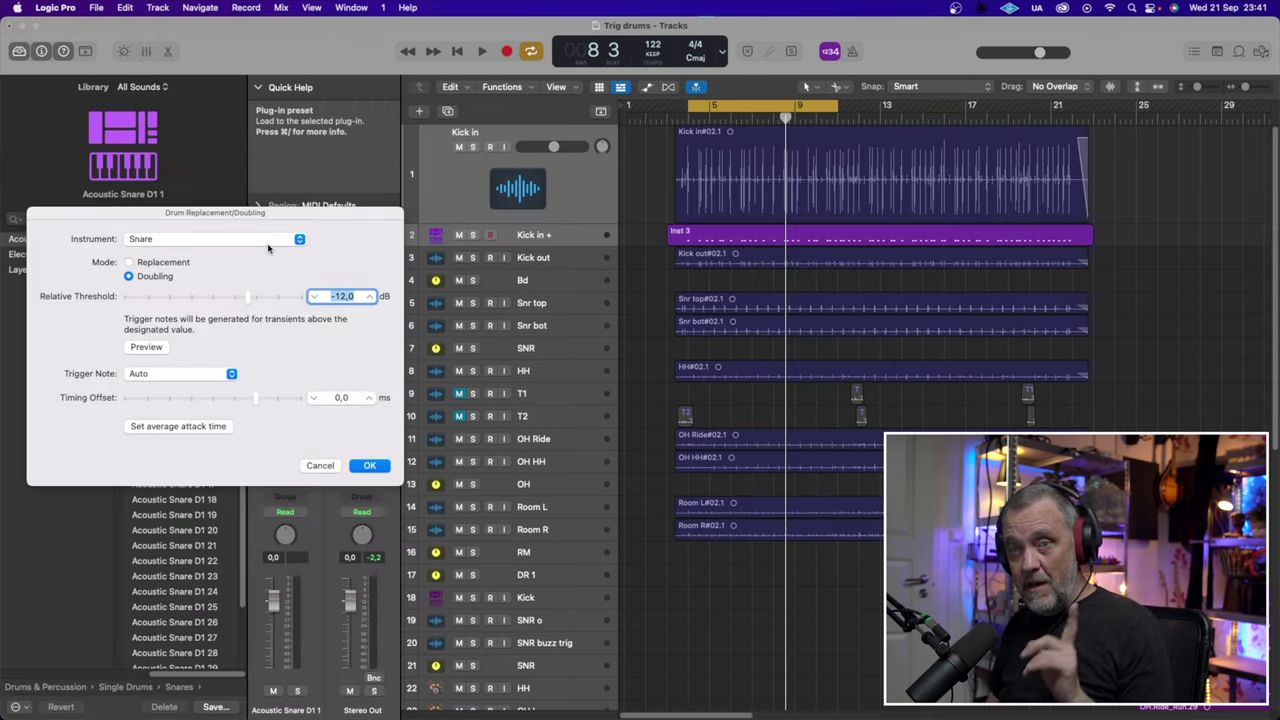
click(297, 243)
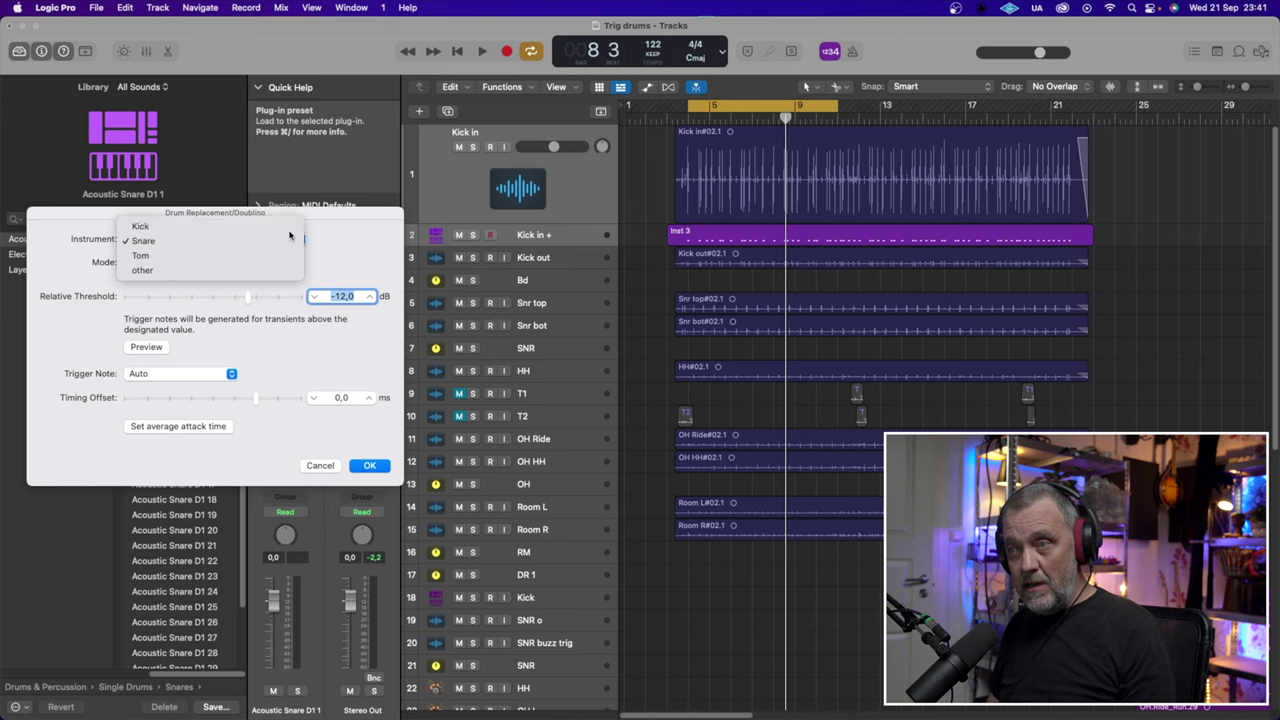
click(290, 224)
click(520, 233)
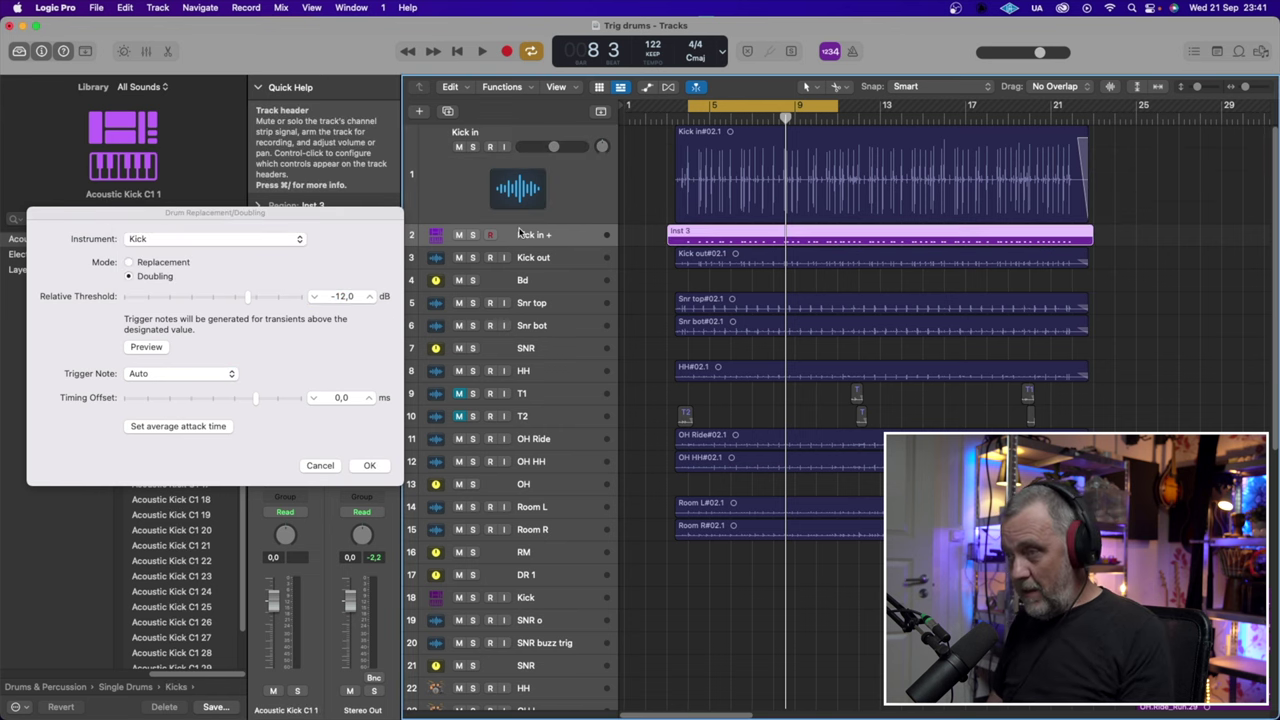
key(super+Down)
key(super+Down)
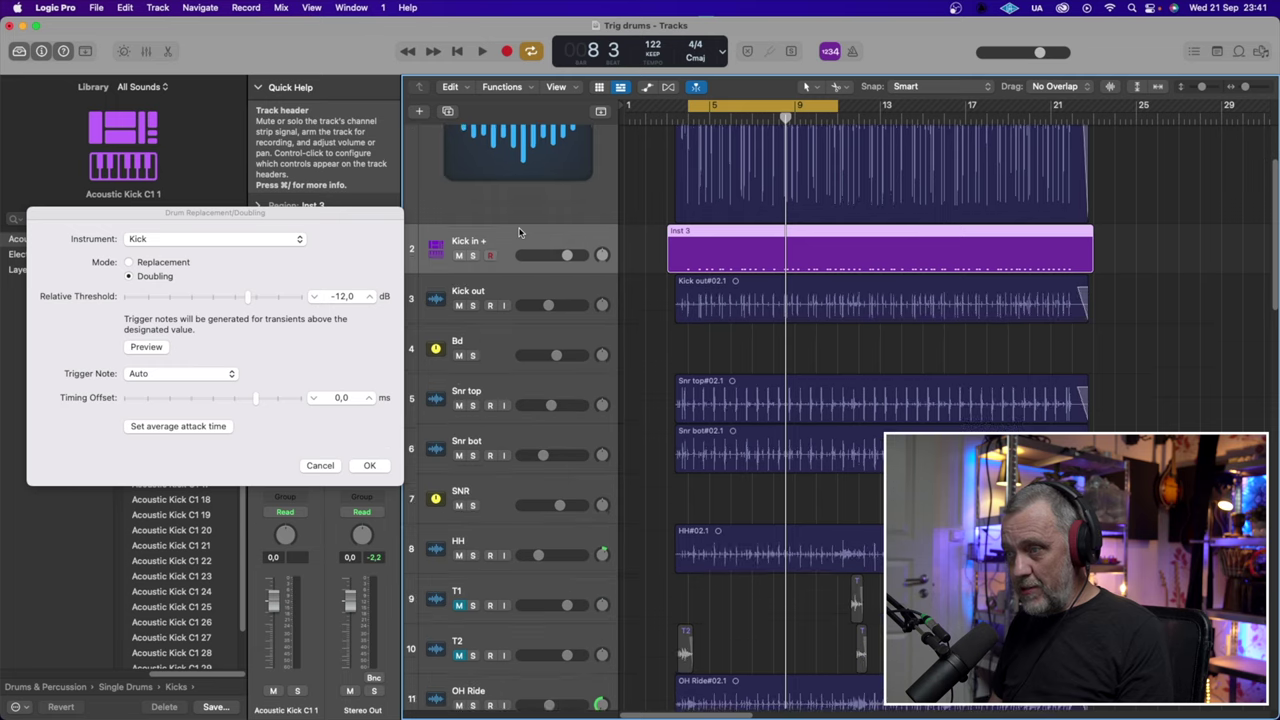
key(super+Right)
key(super+Right)
key(super+Right)
key(super+Right)
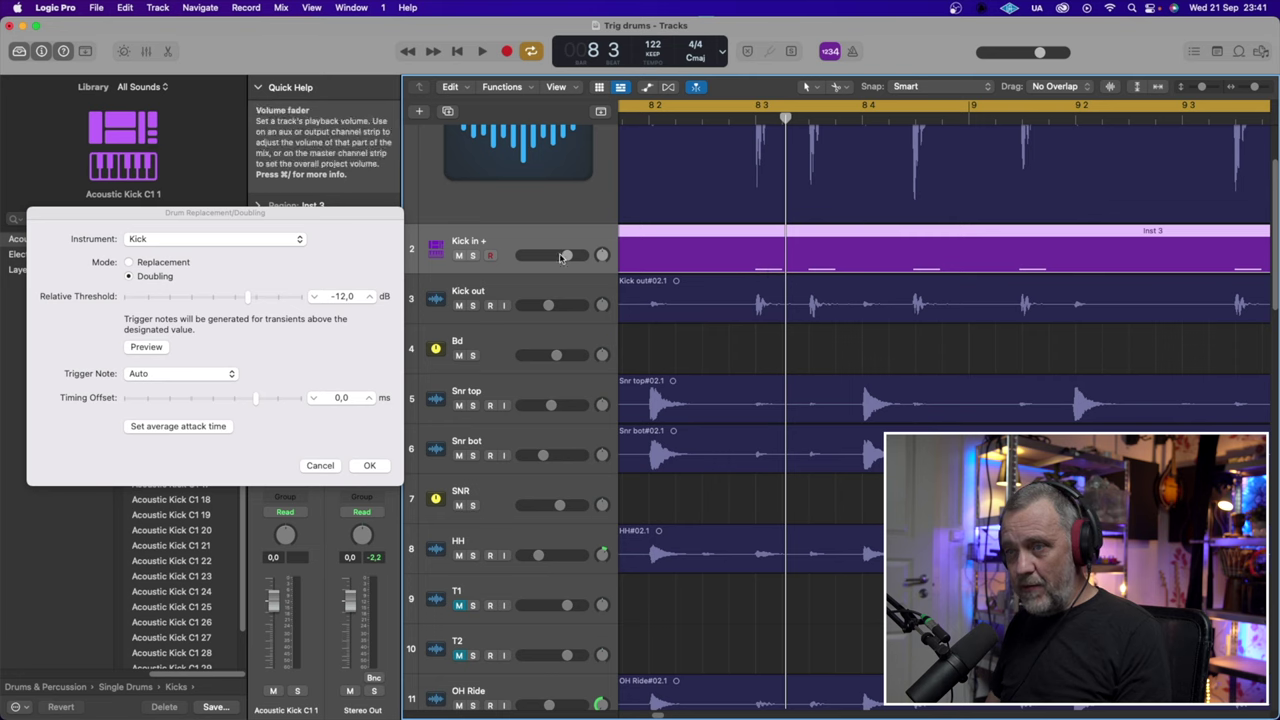
click(364, 256)
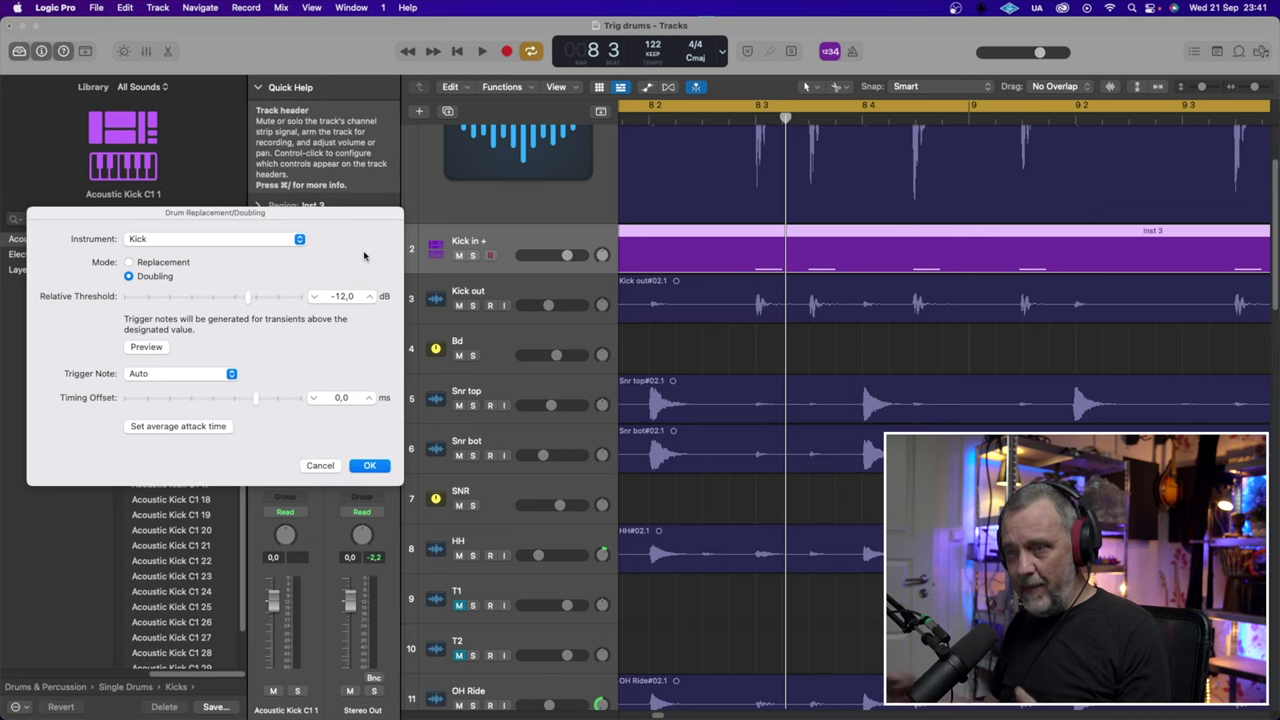
click(369, 466)
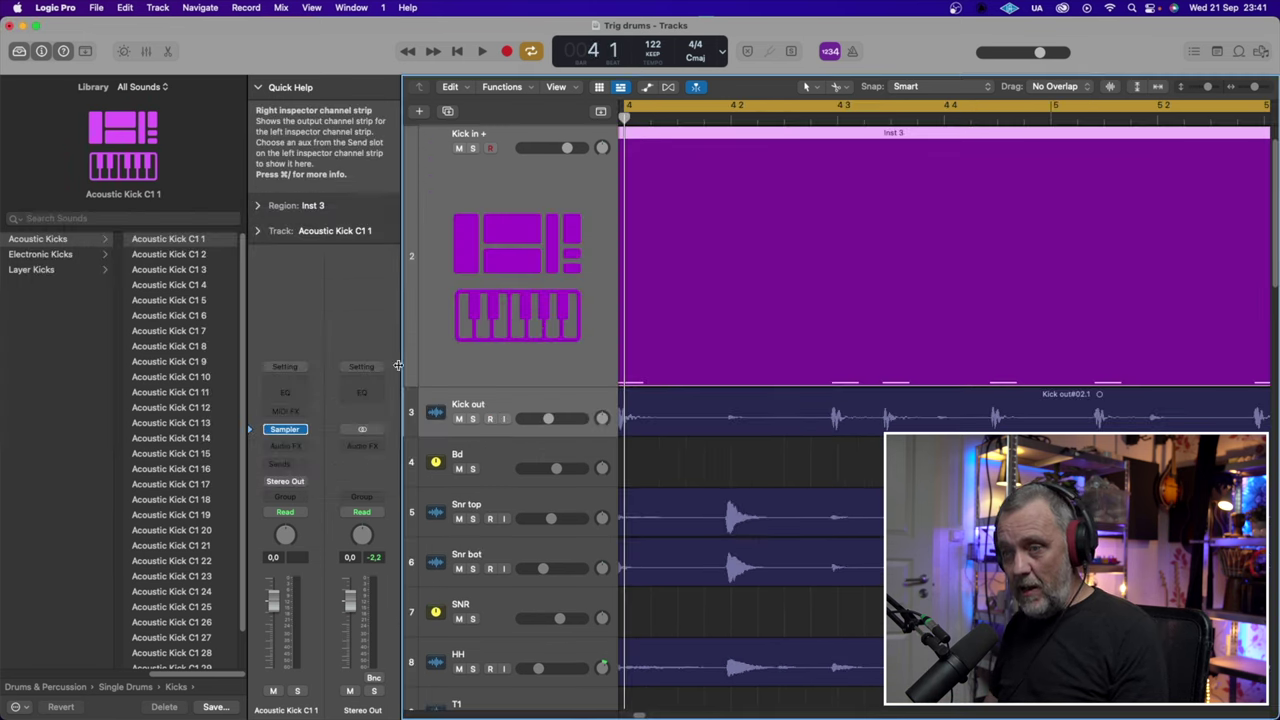
Route the kick sampler channel's output to Bus 1, the Bd bus.
click(288, 481)
mouse_move(306, 539)
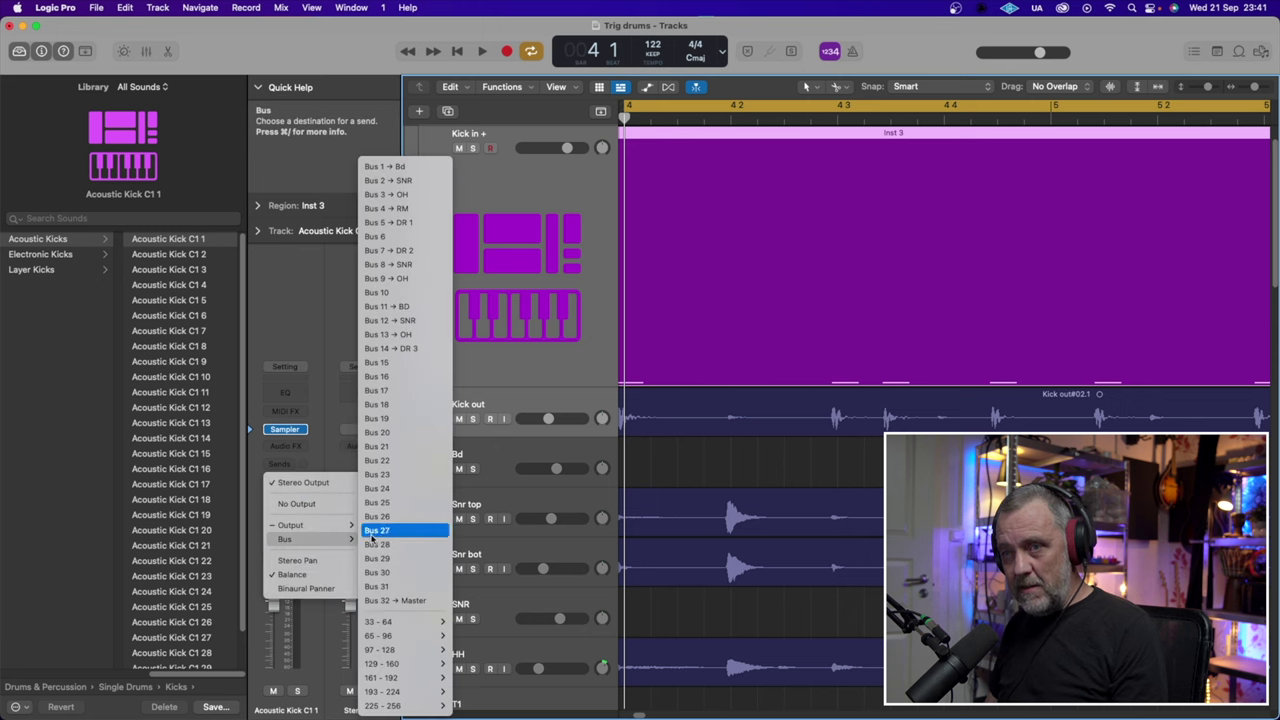
click(414, 170)
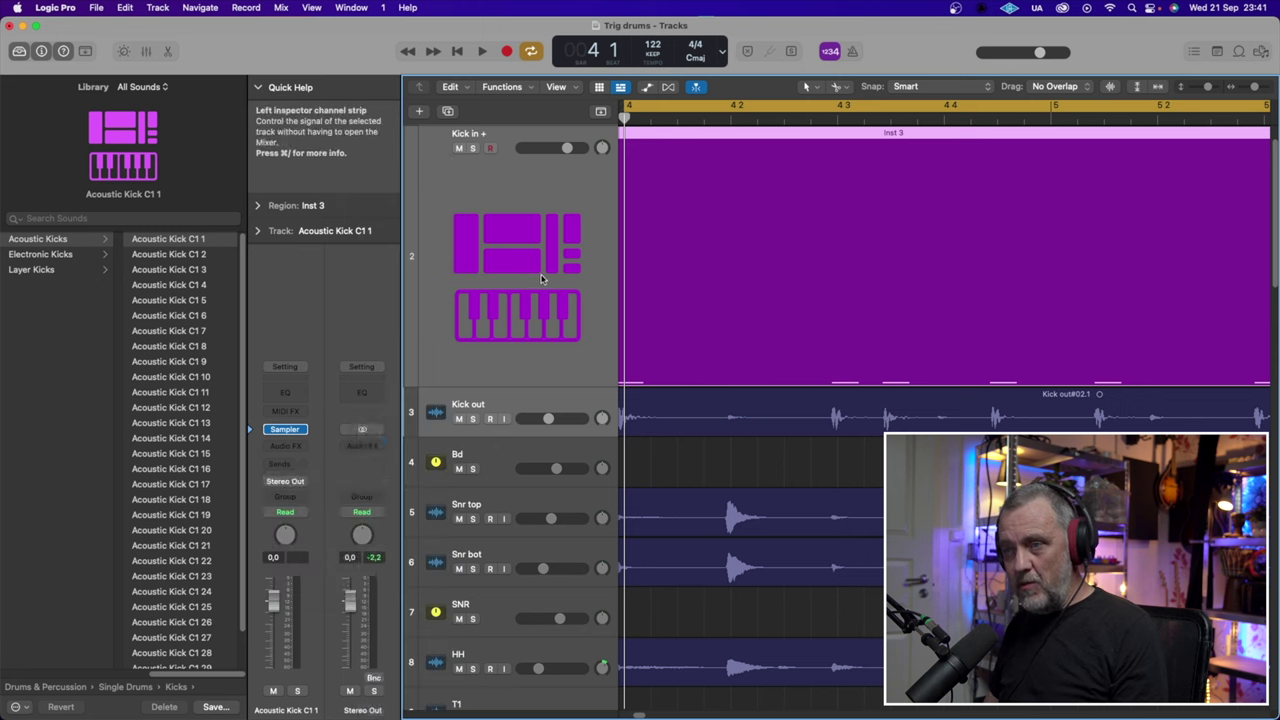
key(z)
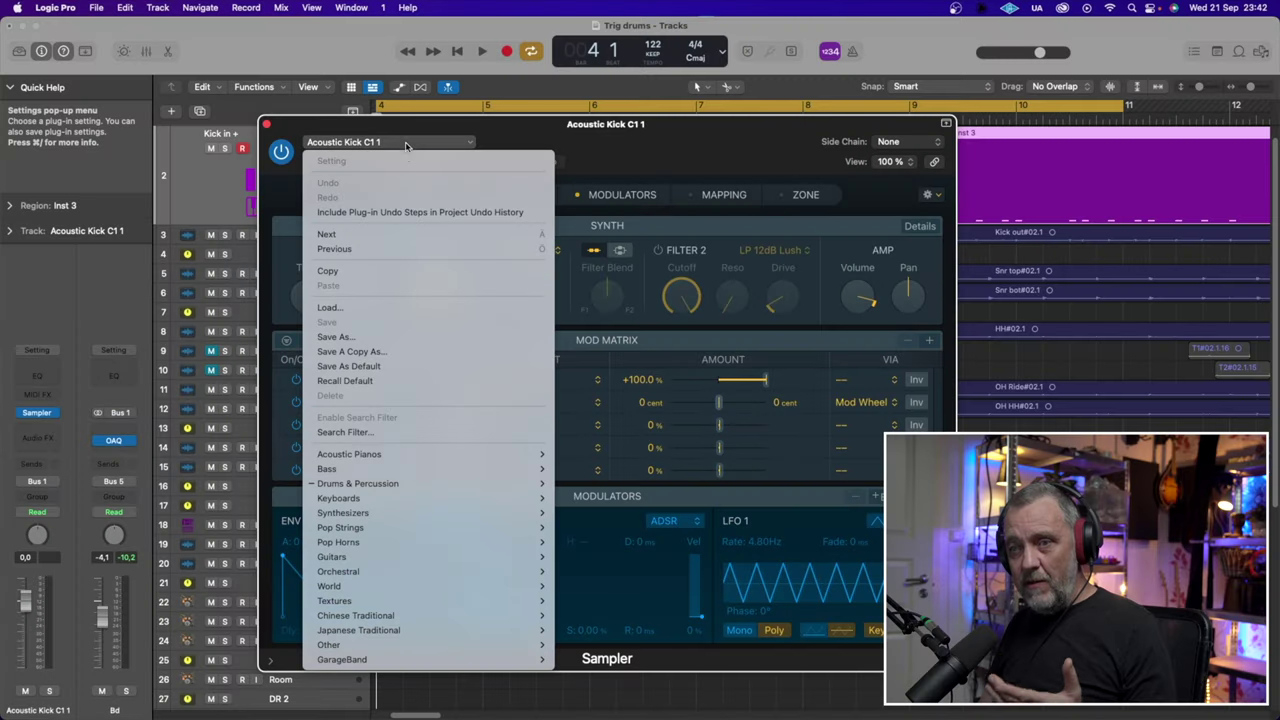
Browse the Sampler's Drums & Percussion kick presets, then close the preset list.
mouse_move(420, 484)
mouse_move(597, 487)
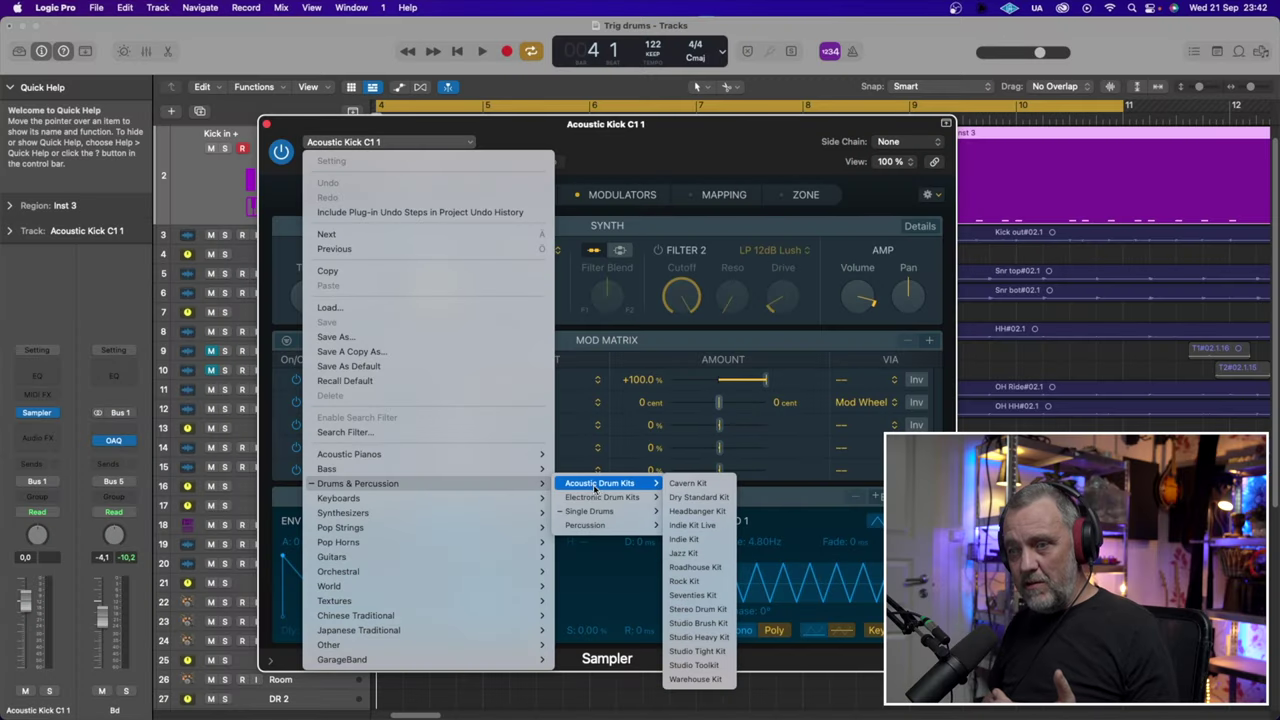
mouse_move(601, 512)
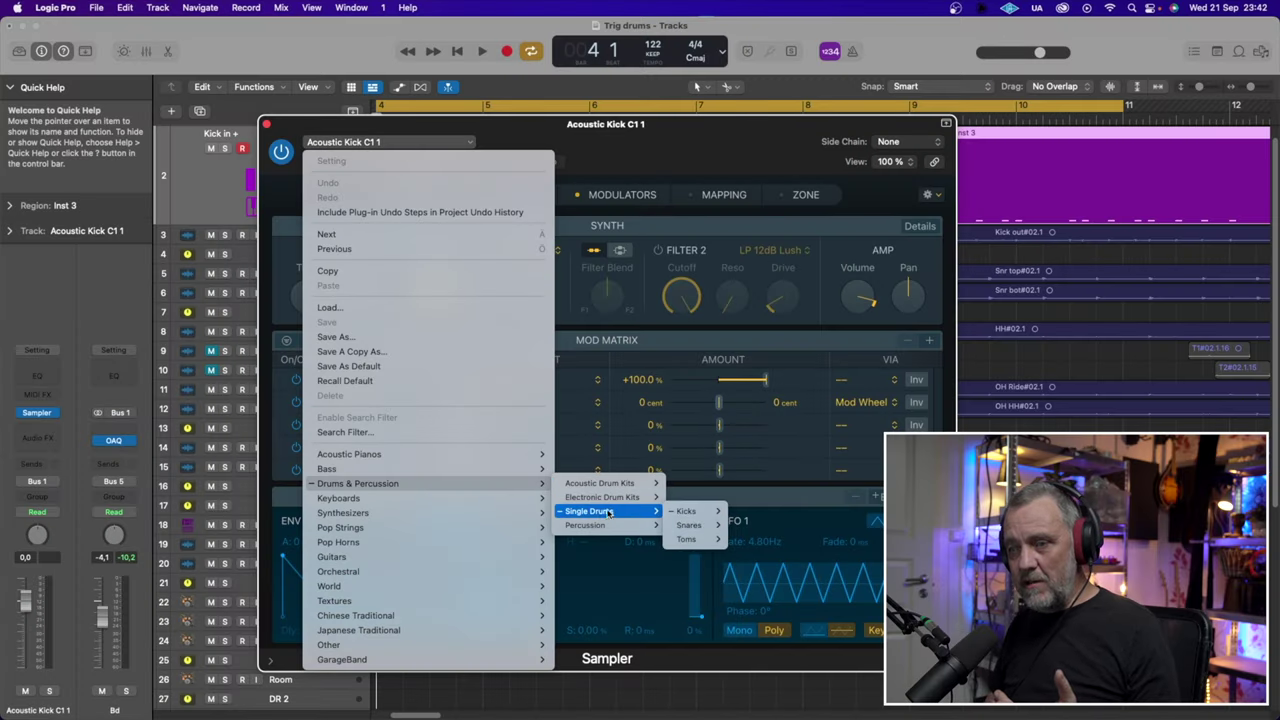
mouse_move(686, 513)
mouse_move(807, 512)
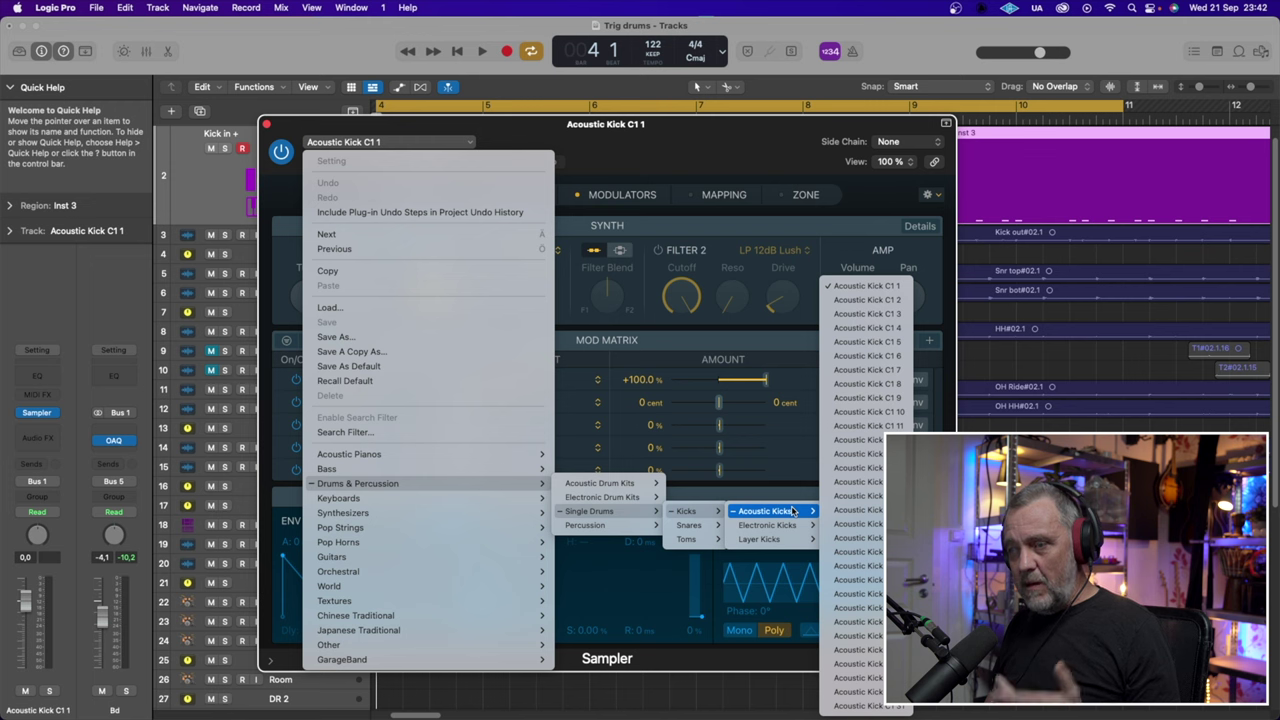
click(698, 158)
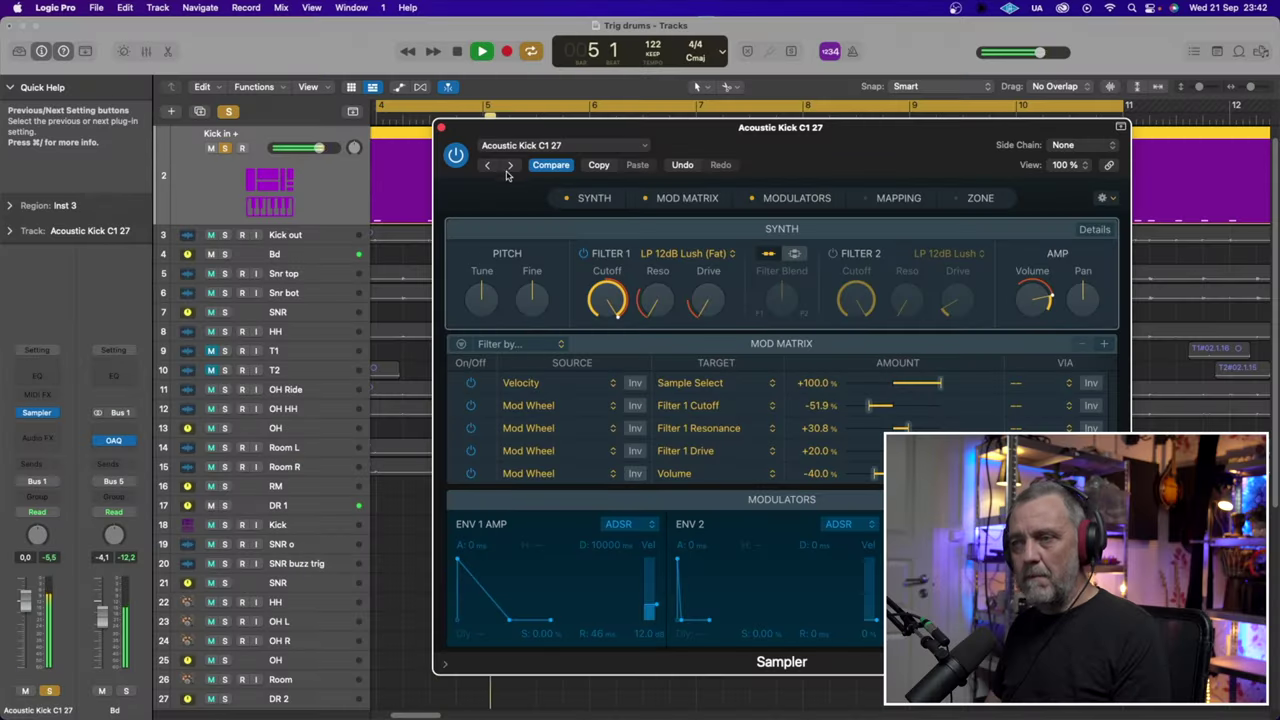
Step through kick presets C1 28 to C1 30 and audition them during playback.
click(509, 166)
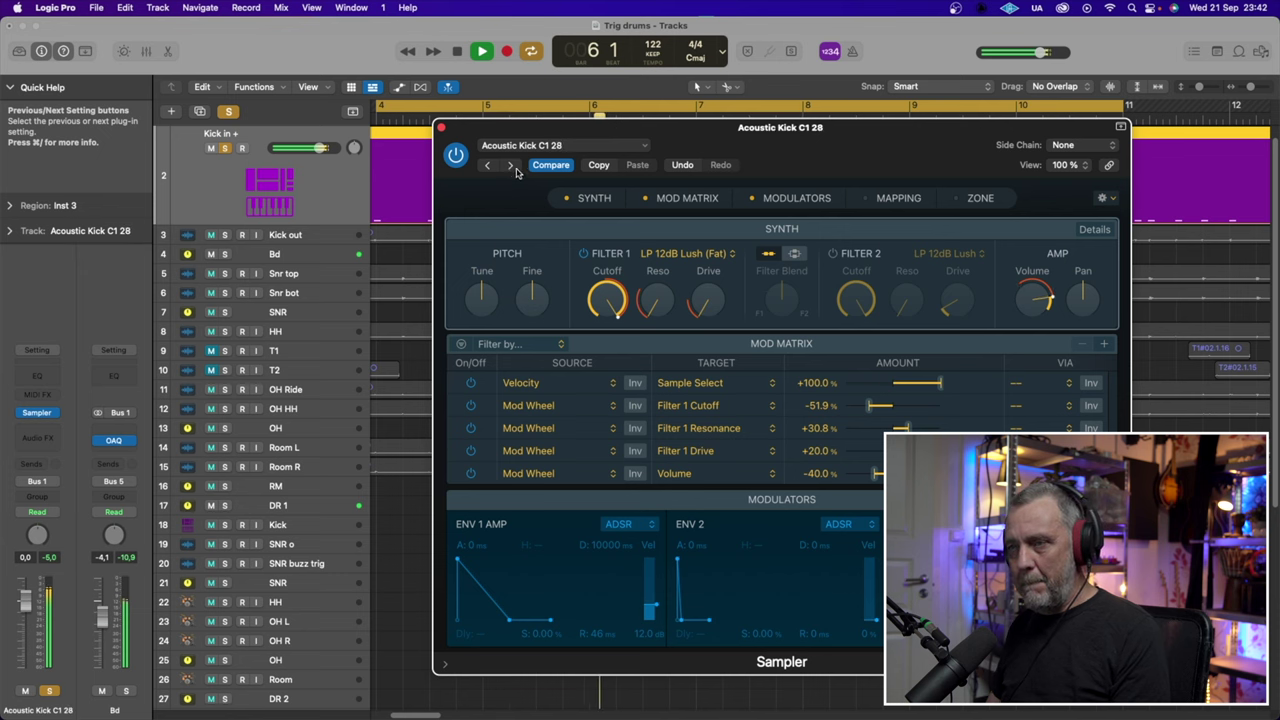
click(511, 166)
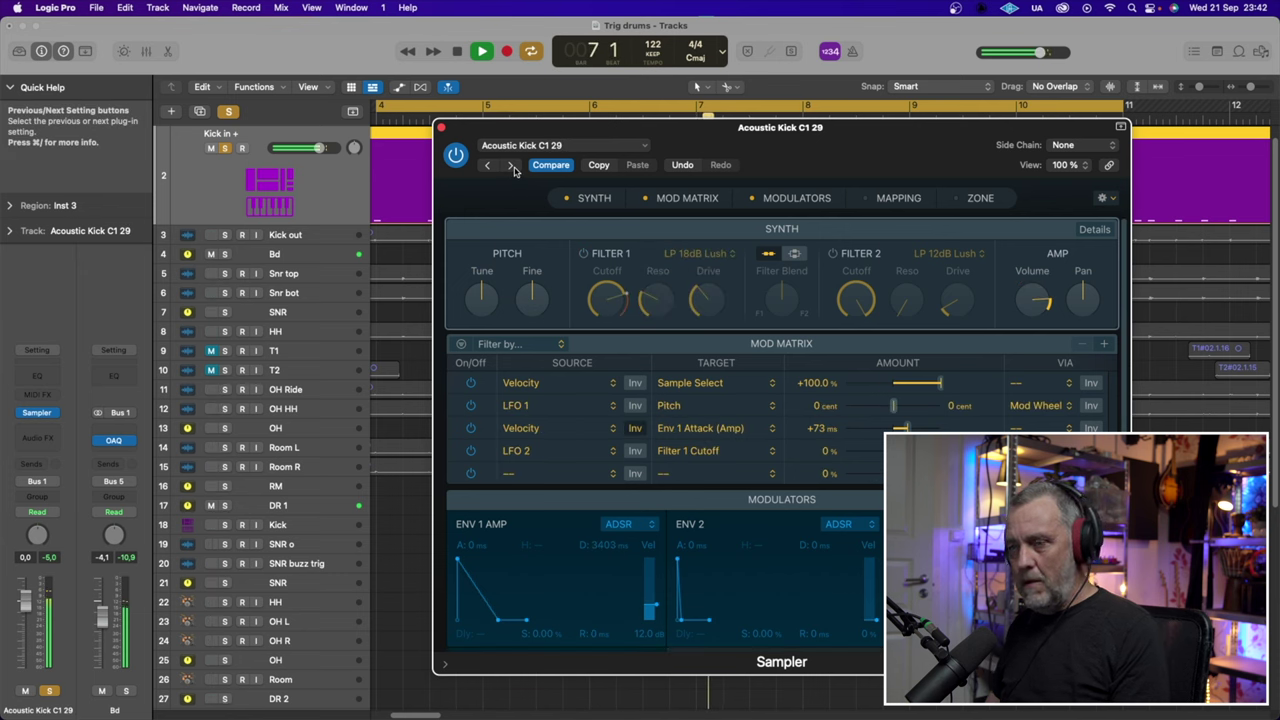
click(511, 166)
key(space)
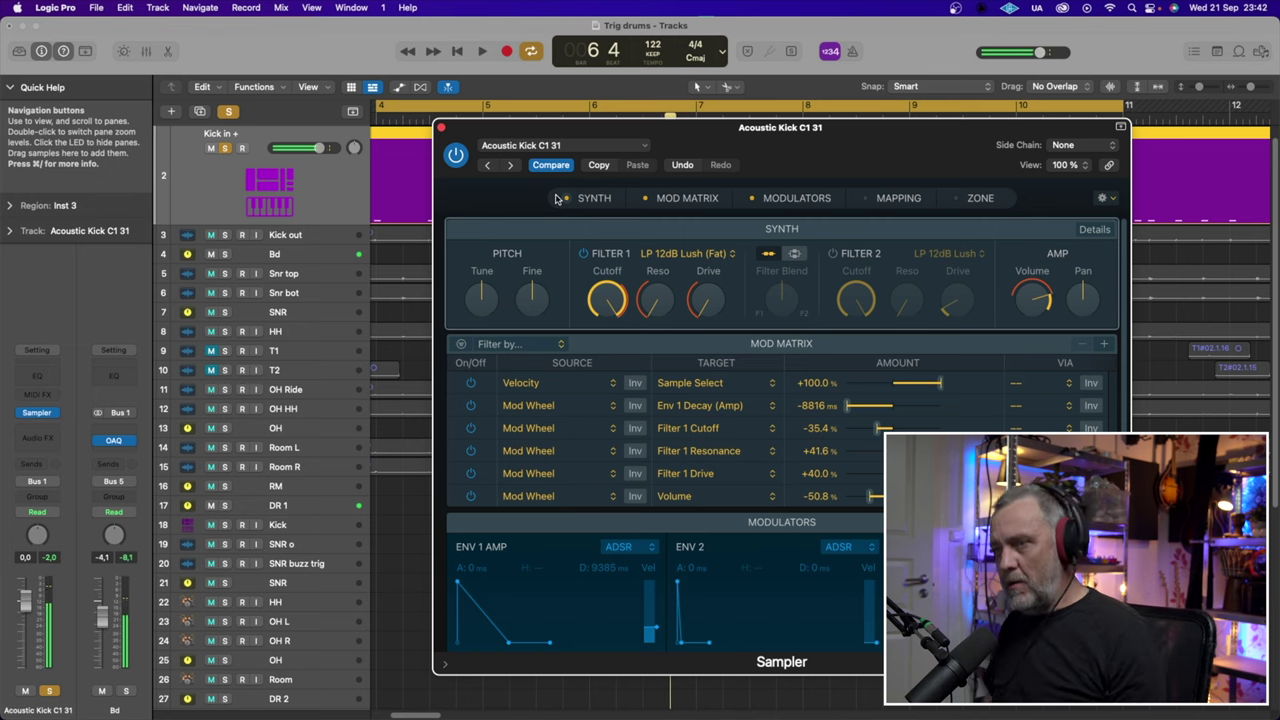
click(441, 128)
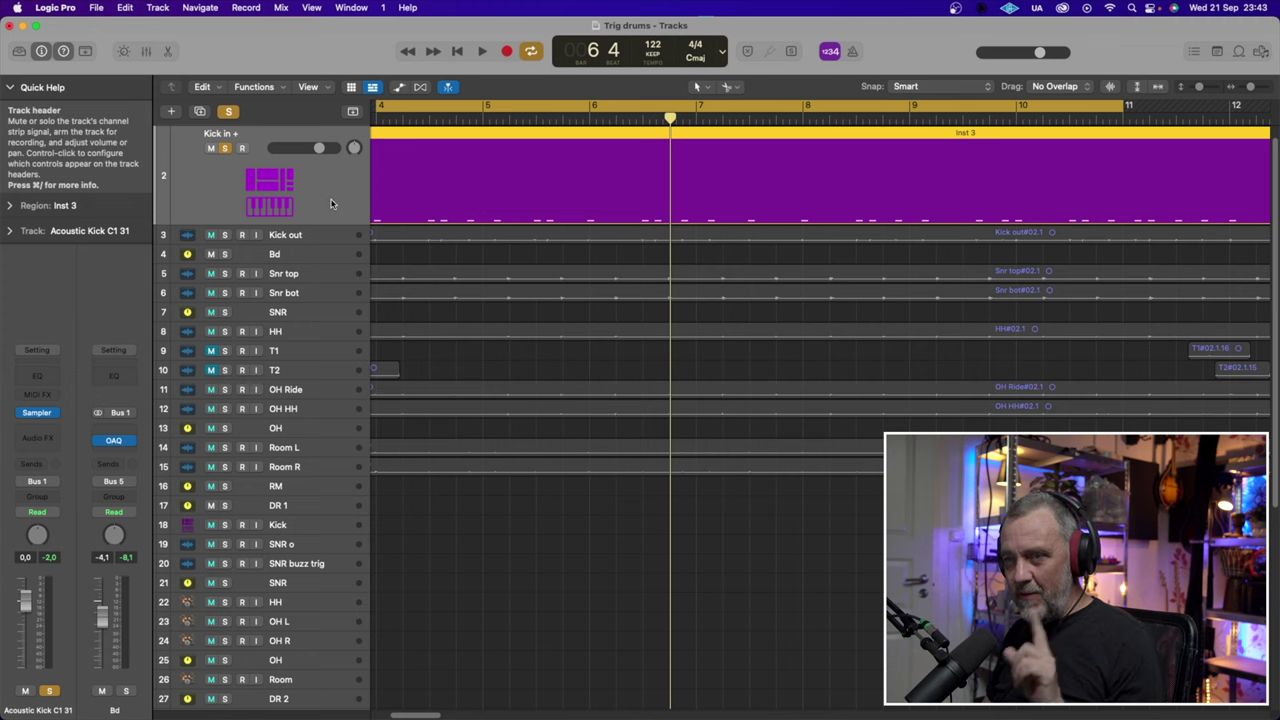
Set the kick trigger region's dynamics to Fixed.
click(10, 206)
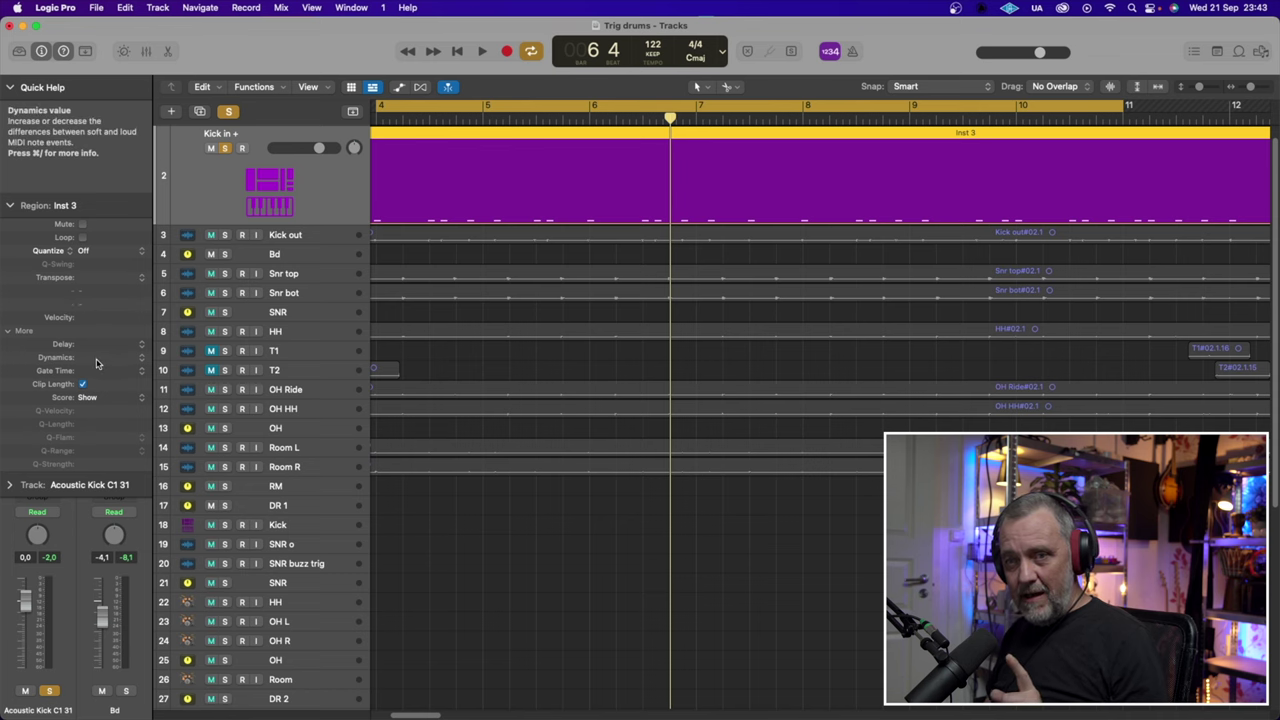
click(140, 362)
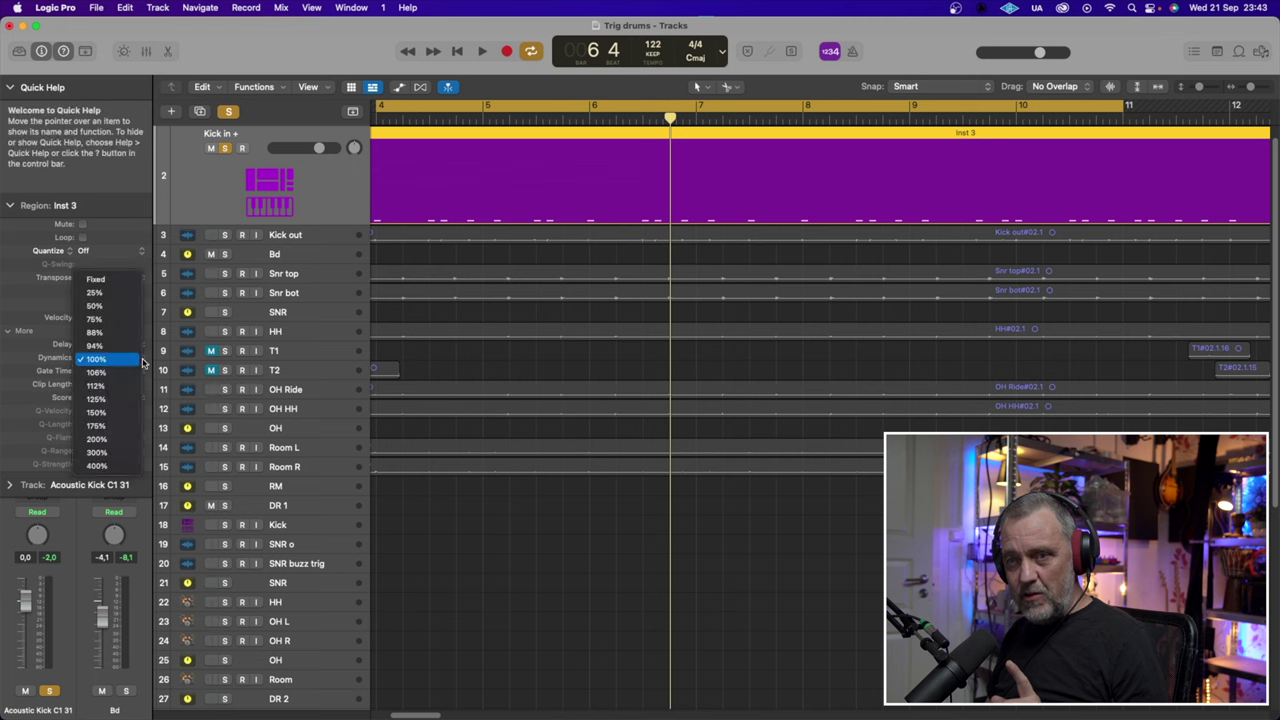
click(137, 280)
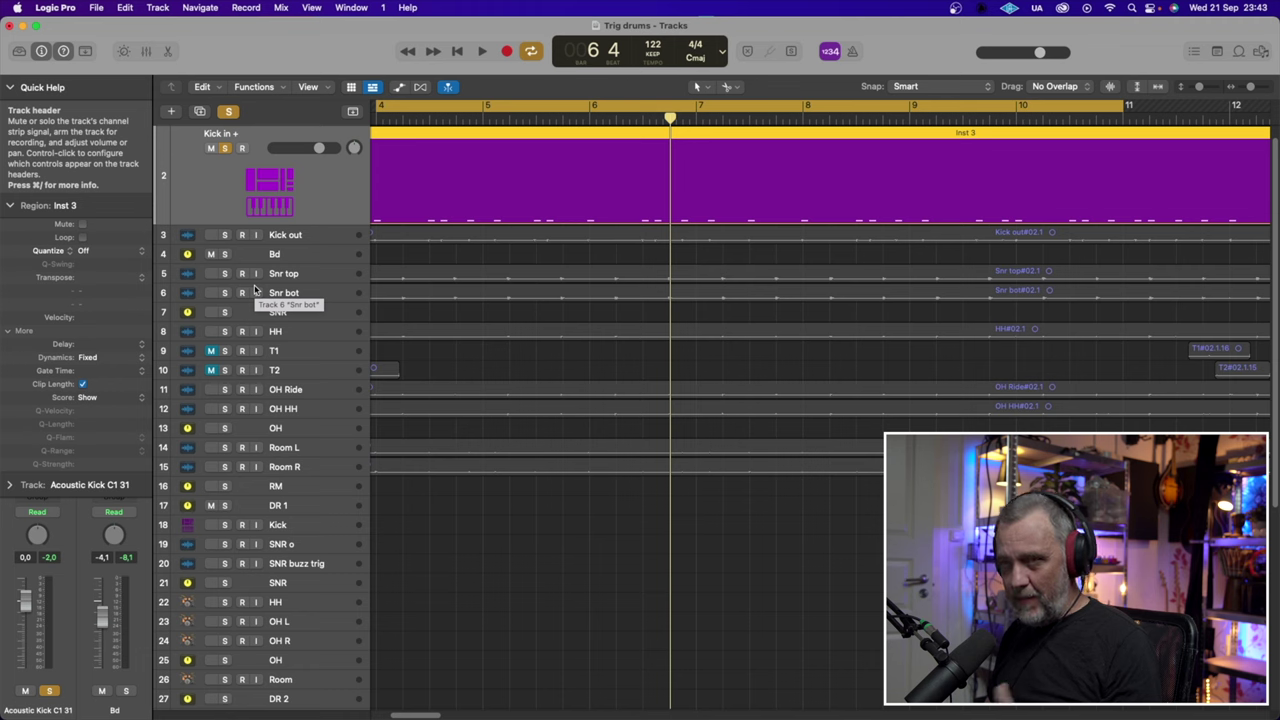
Play the session, including from bar 4, to hear the kick trigger change.
key(space)
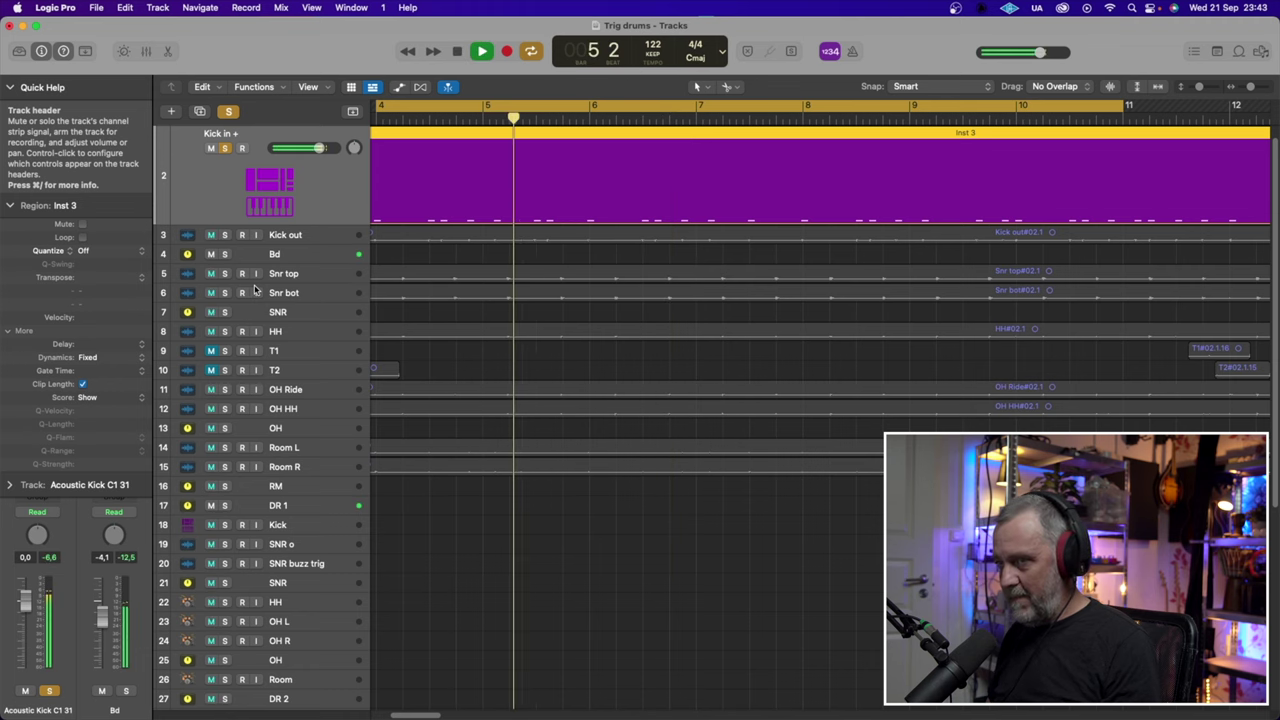
key(space)
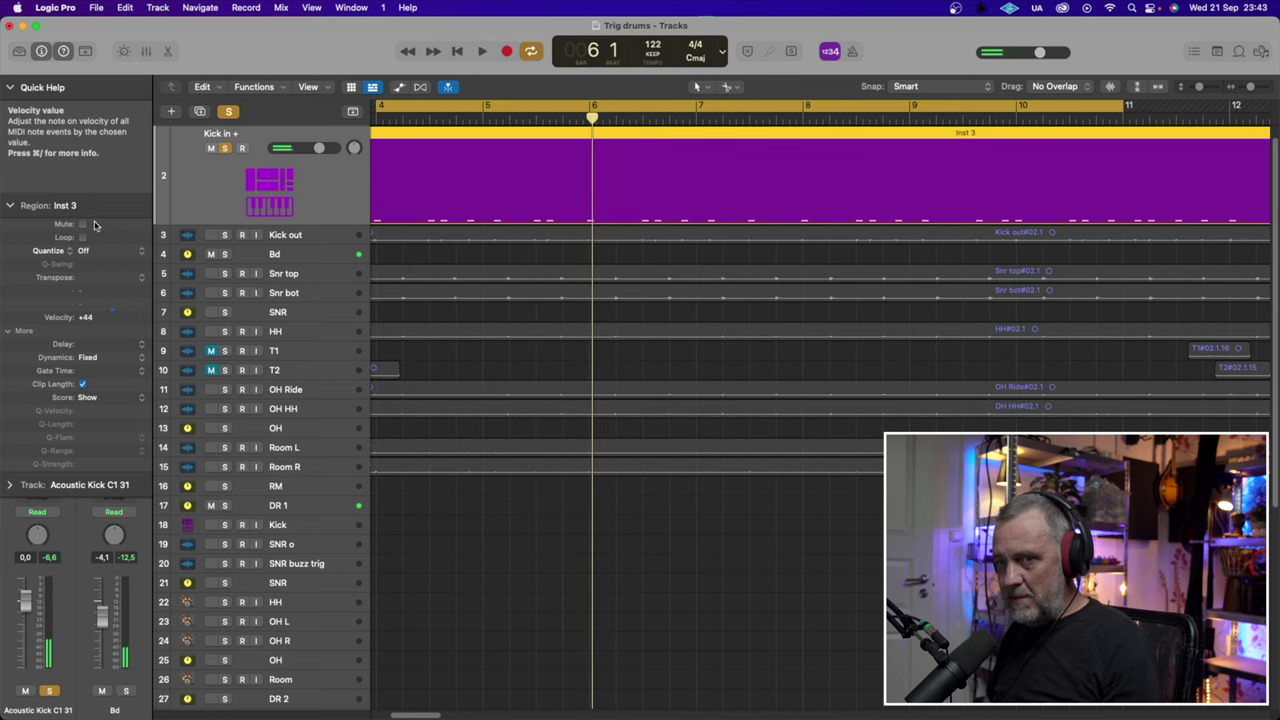
key(space)
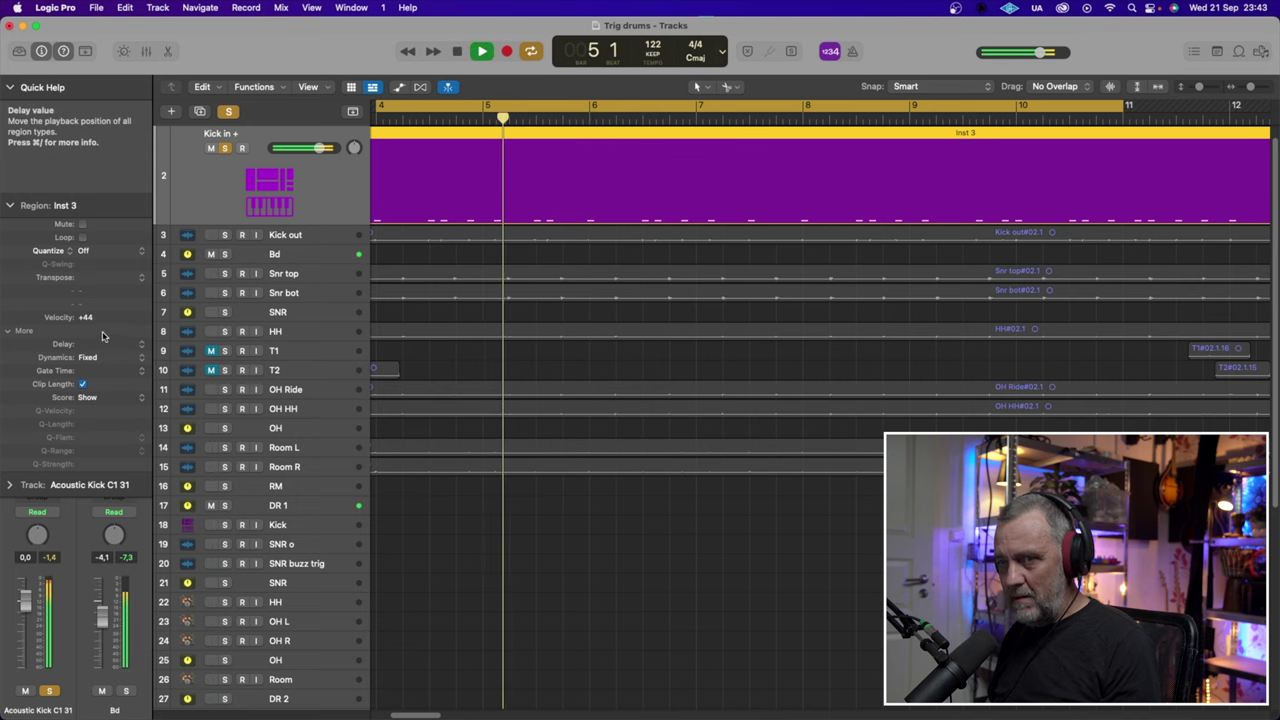
key(space)
key(space)
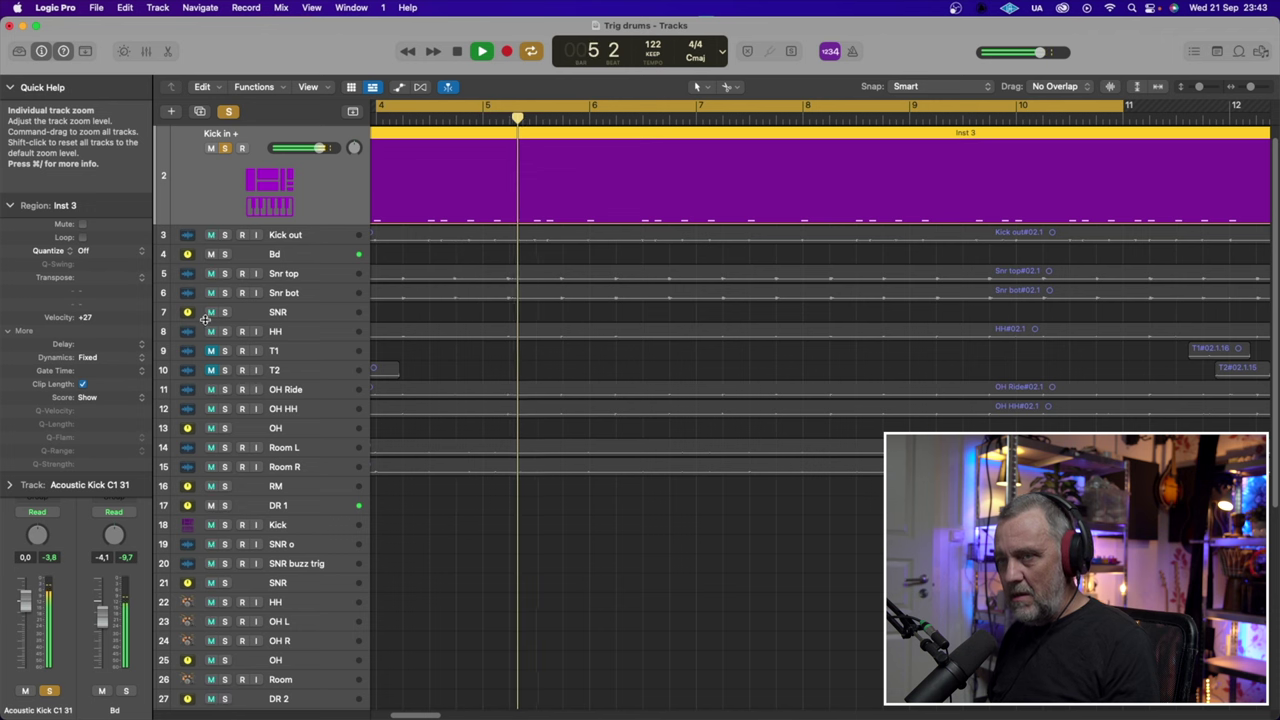
key(space)
Unsolo Kick in +, drop its fader, then raise it to about -4.5 dB during playback.
click(224, 148)
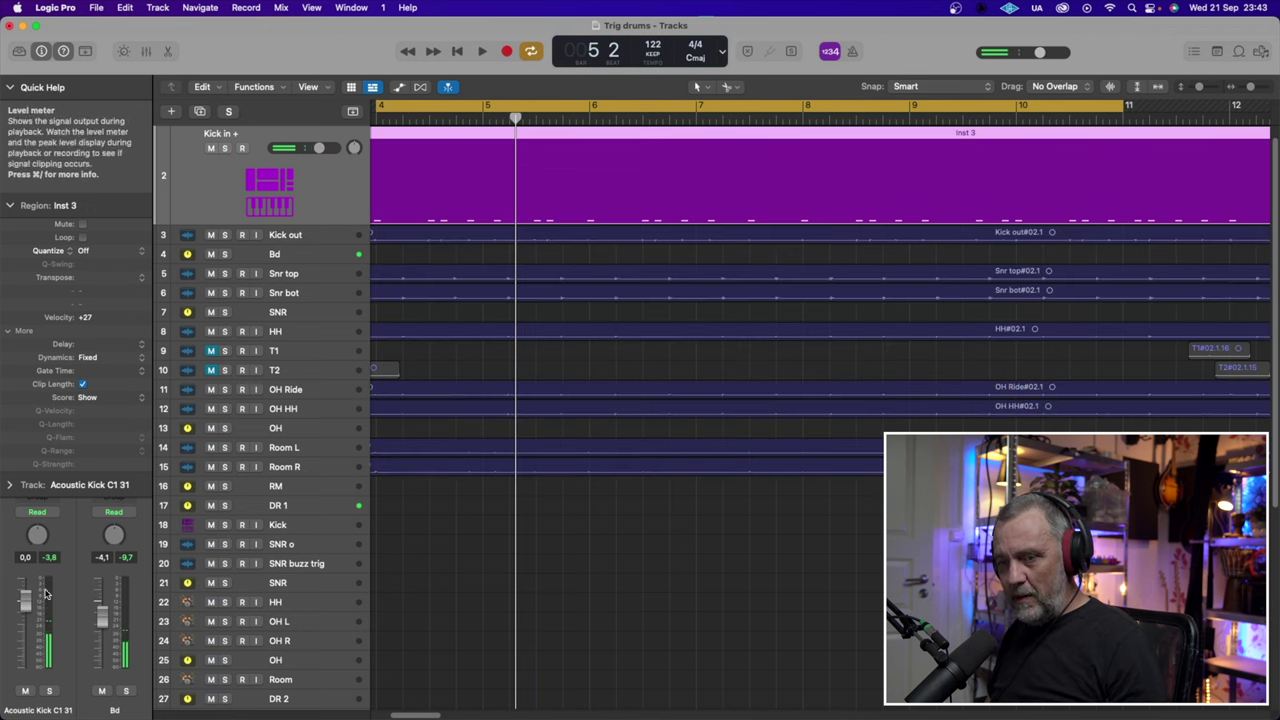
drag(26, 600, 45, 706)
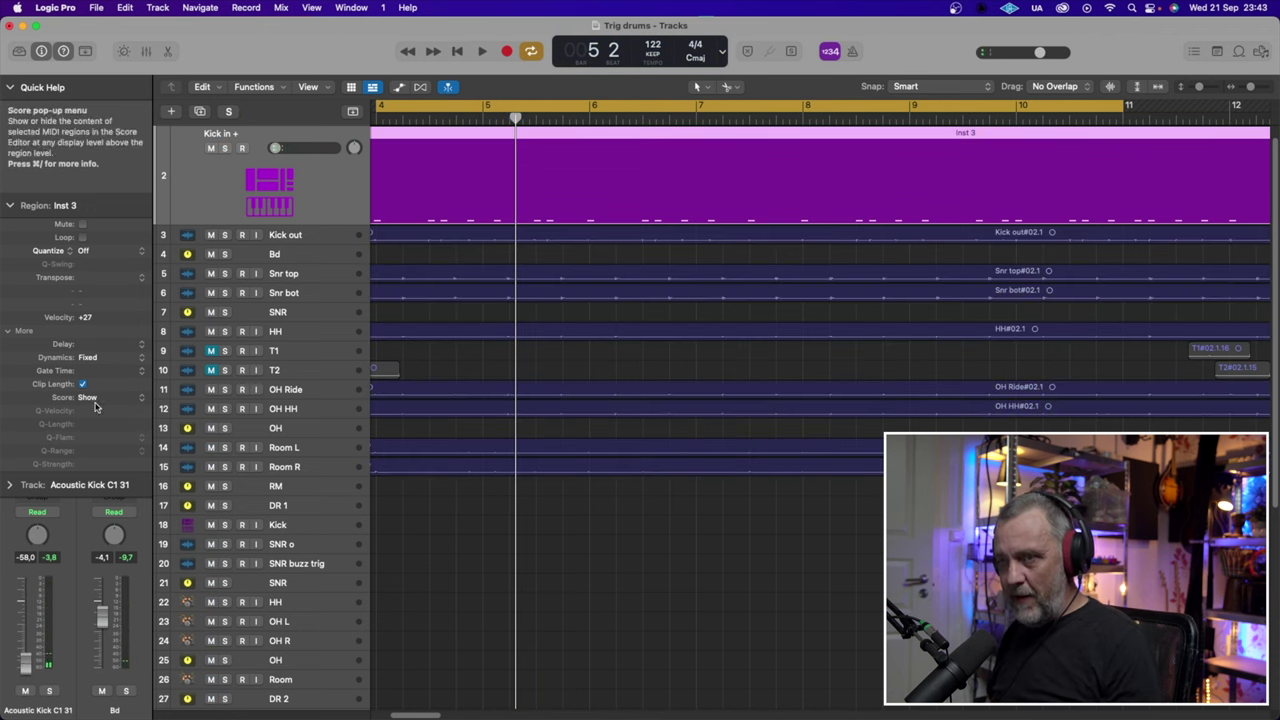
scroll(330, 293, up, 1)
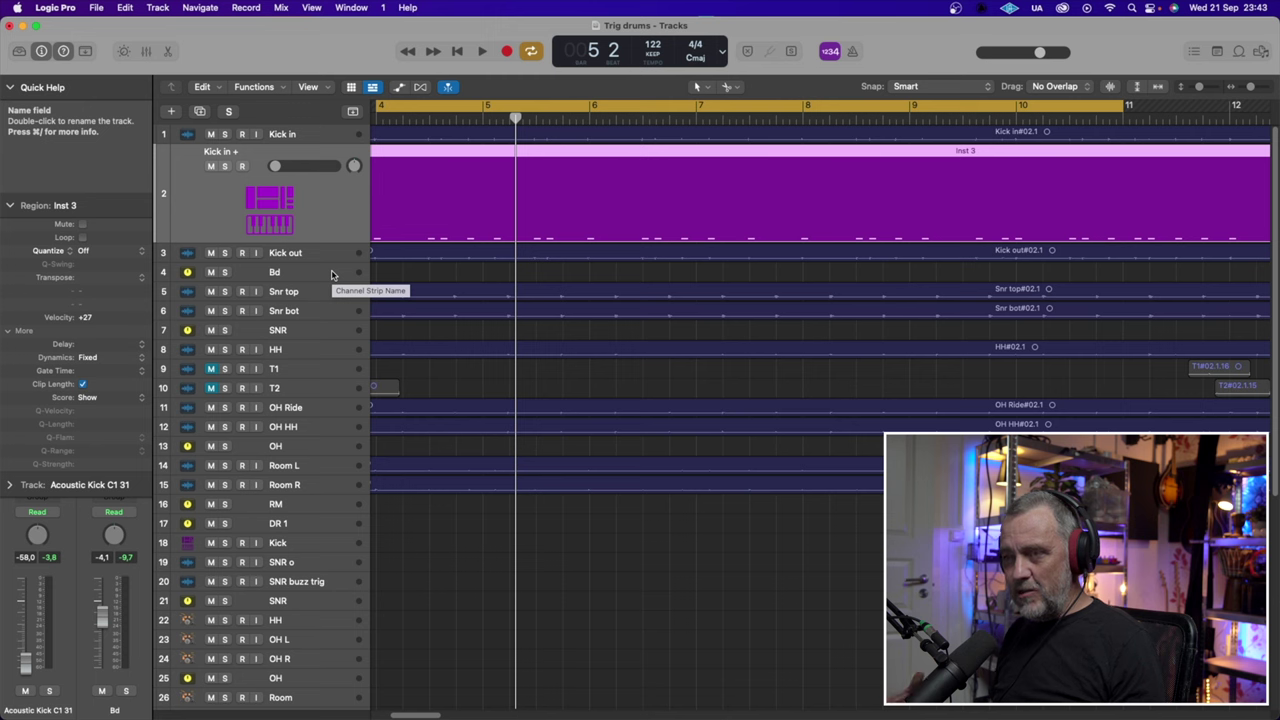
key(space)
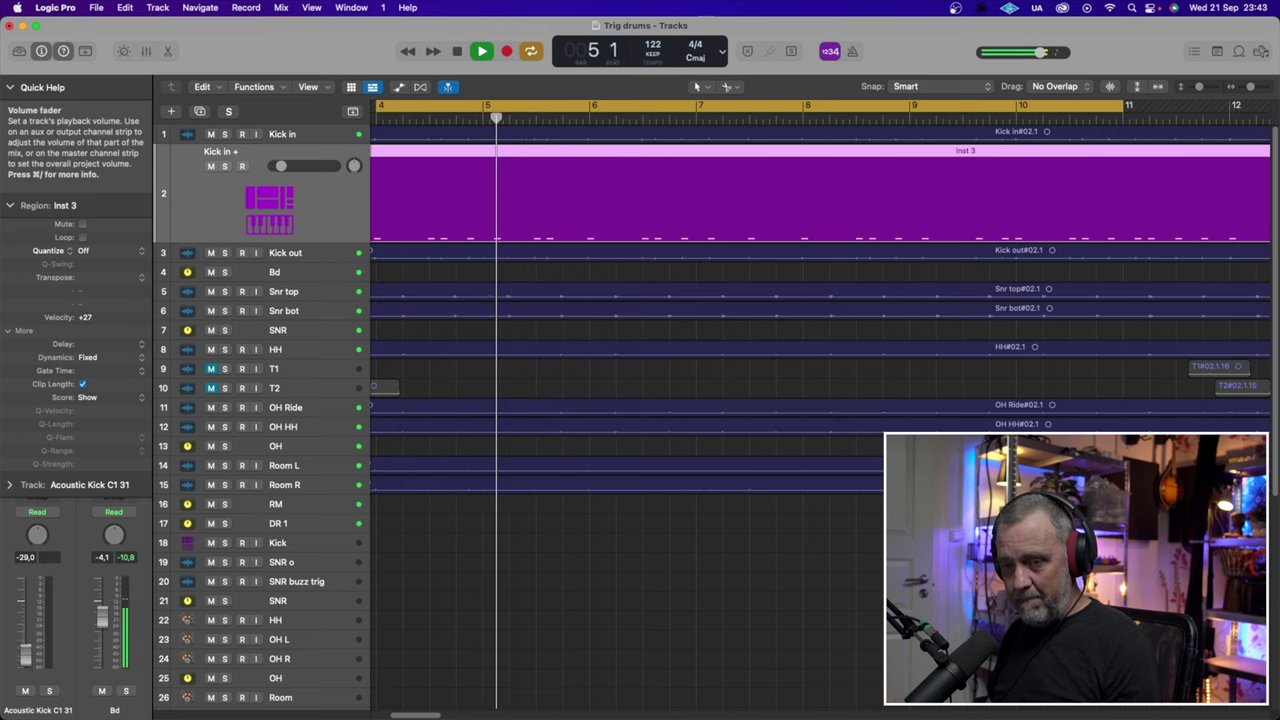
drag(26, 662, 26, 623)
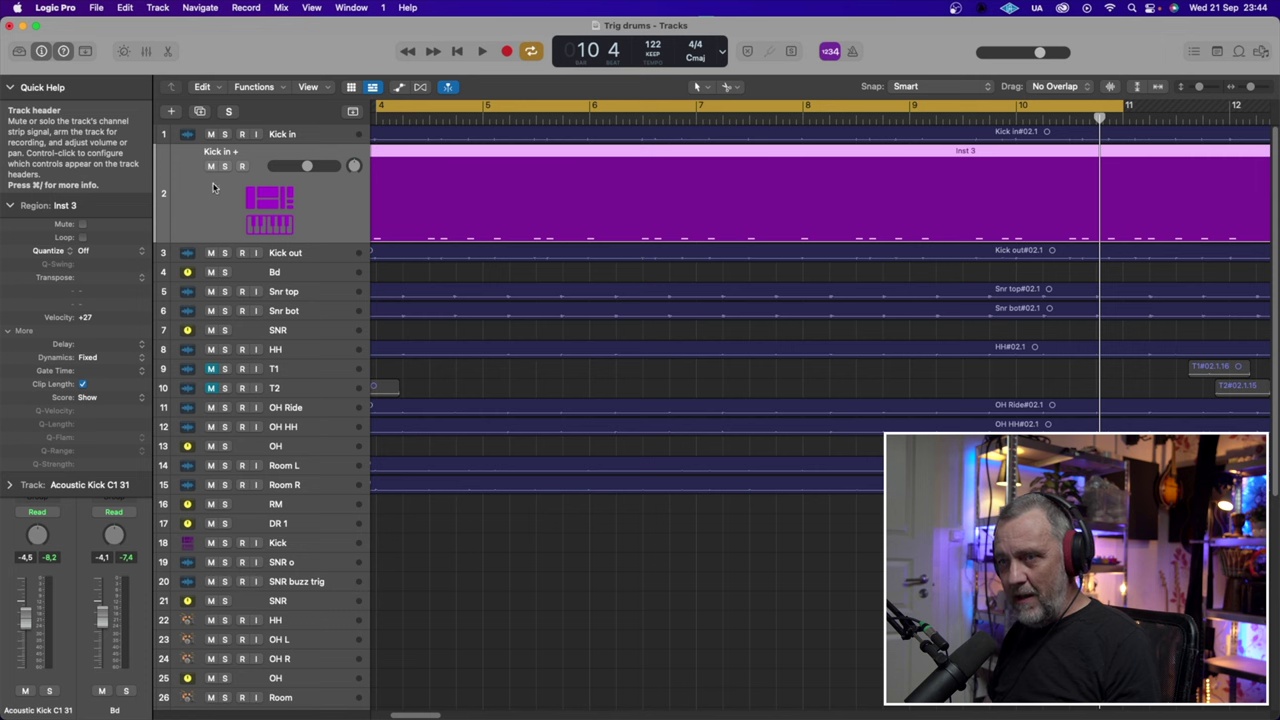
Create a Snr top + trigger track from Snr top using the Acoustic Snare D1 22 patch.
click(275, 289)
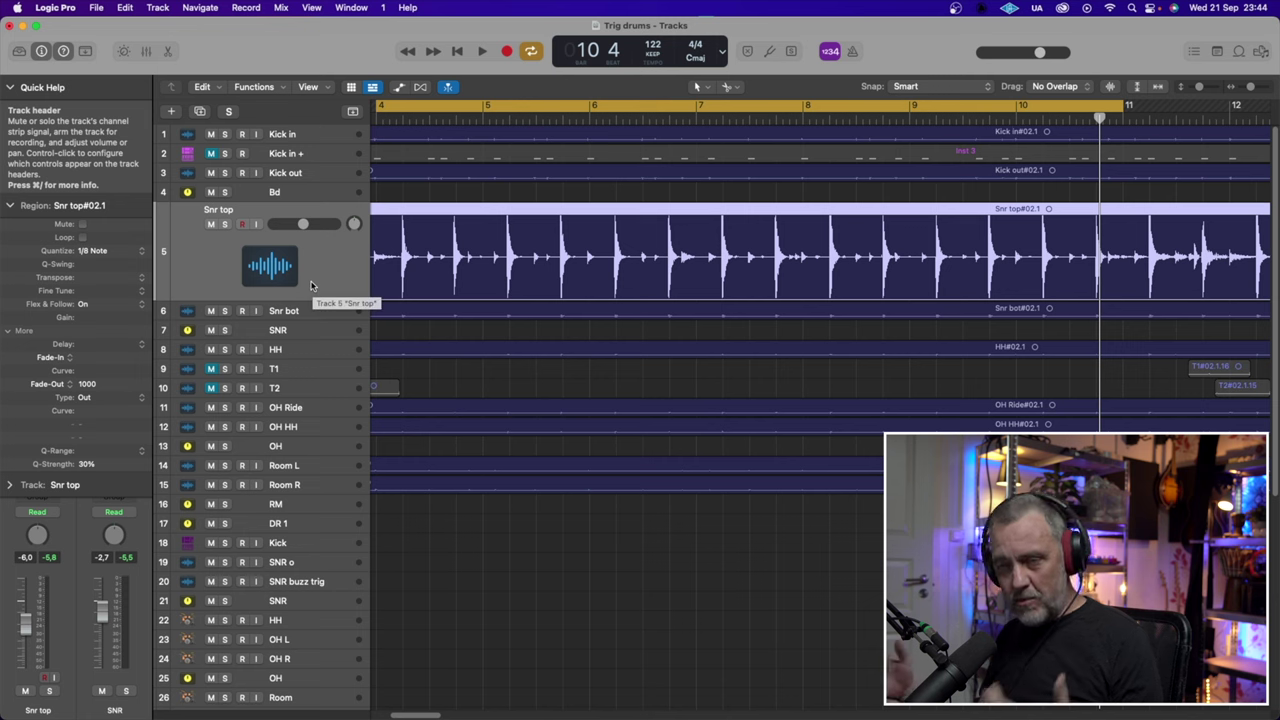
click(158, 7)
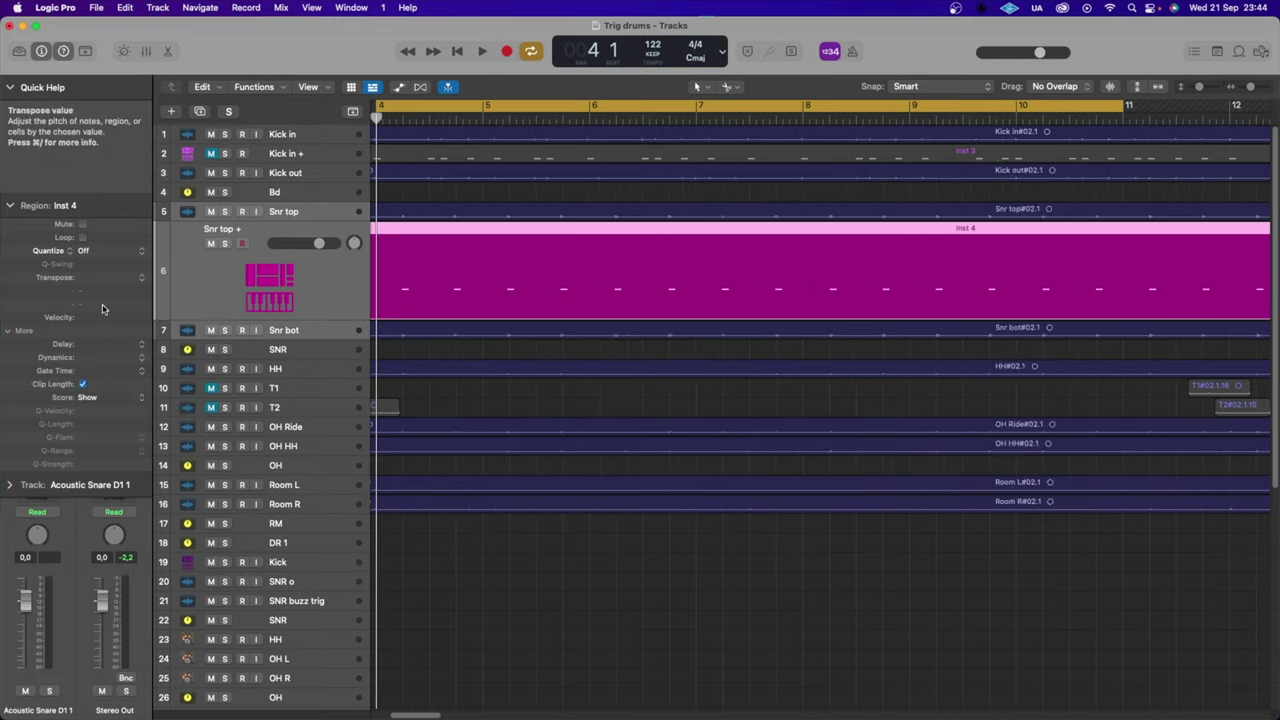
click(10, 205)
click(36, 429)
click(490, 190)
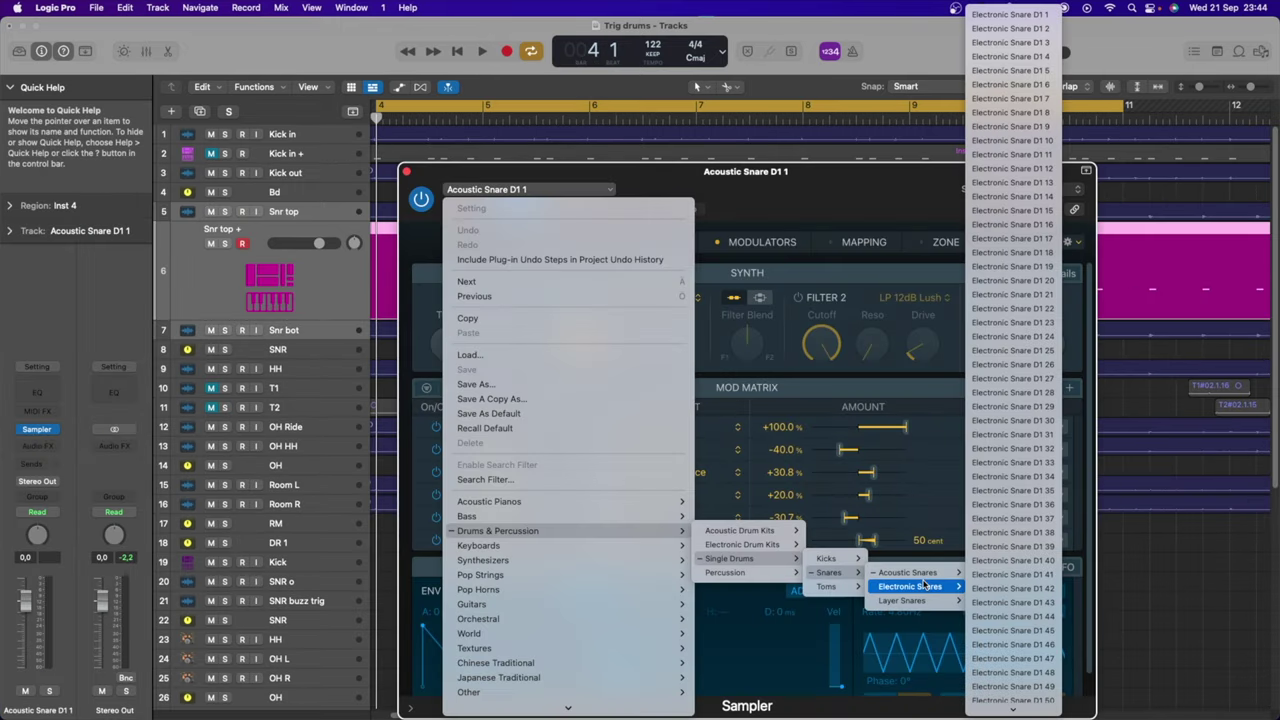
click(1010, 205)
drag(700, 160, 891, 129)
Send the snare trigger track to Bus 2, then solo it and play it back.
click(37, 475)
mouse_move(60, 539)
click(176, 183)
key(s)
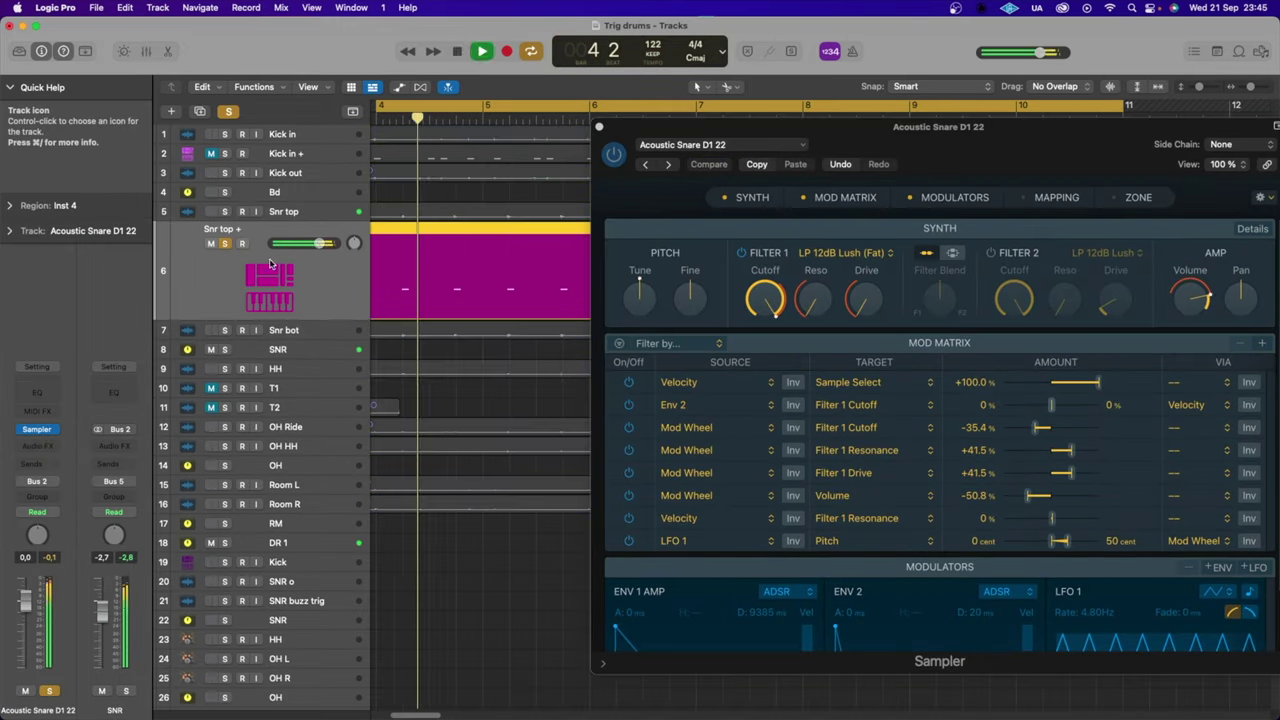
key(space)
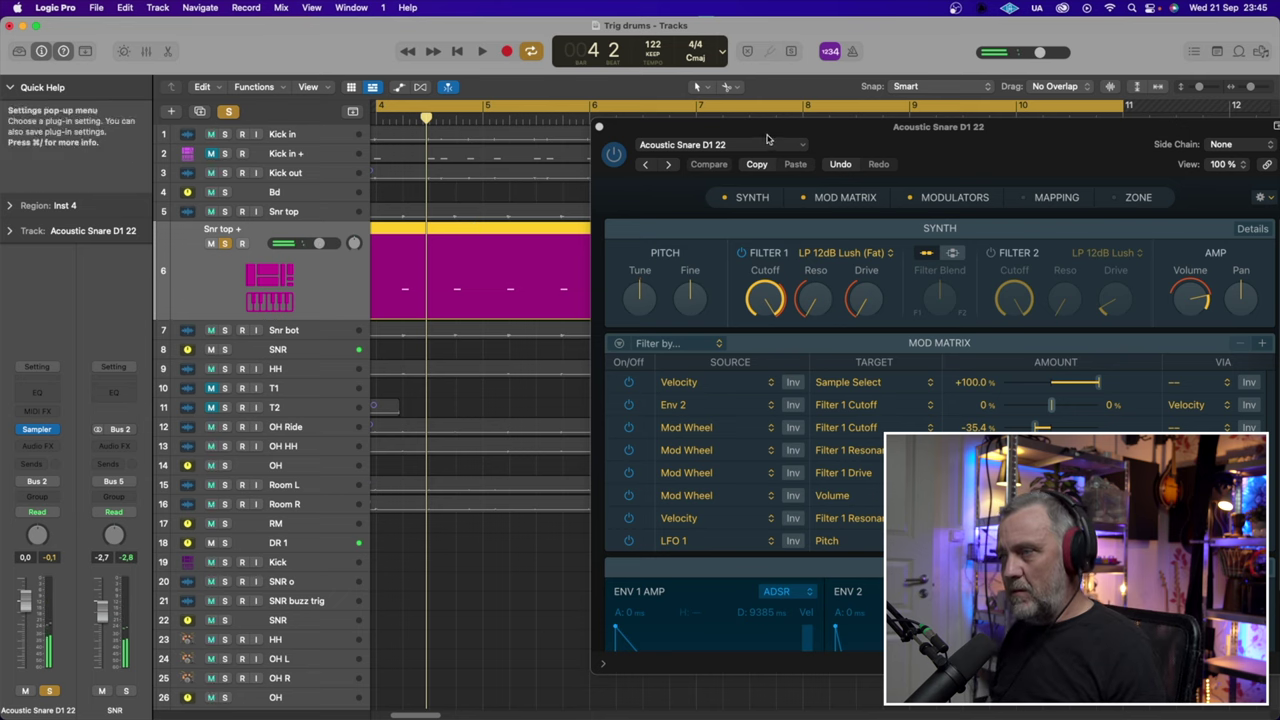
drag(768, 128, 647, 95)
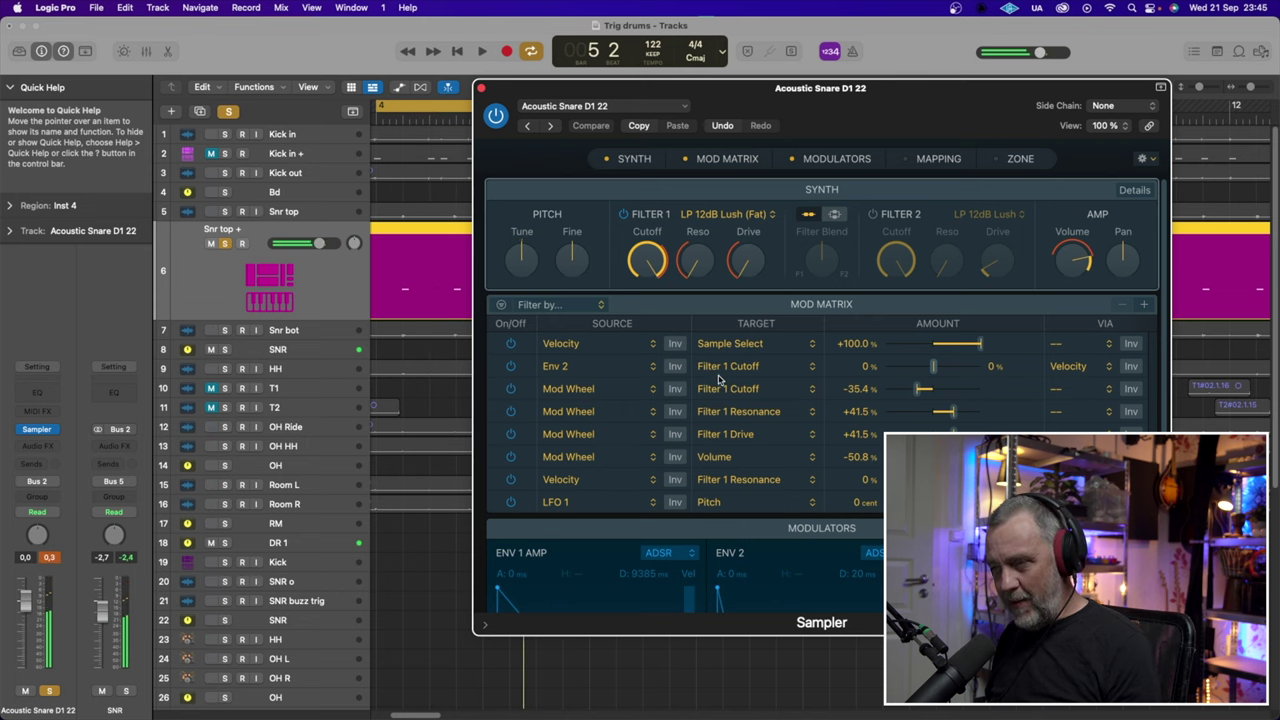
Drag the ENV 1 amp decay from 9385 ms to about 1216 ms while the snare plays.
scroll(725, 366, down, 2)
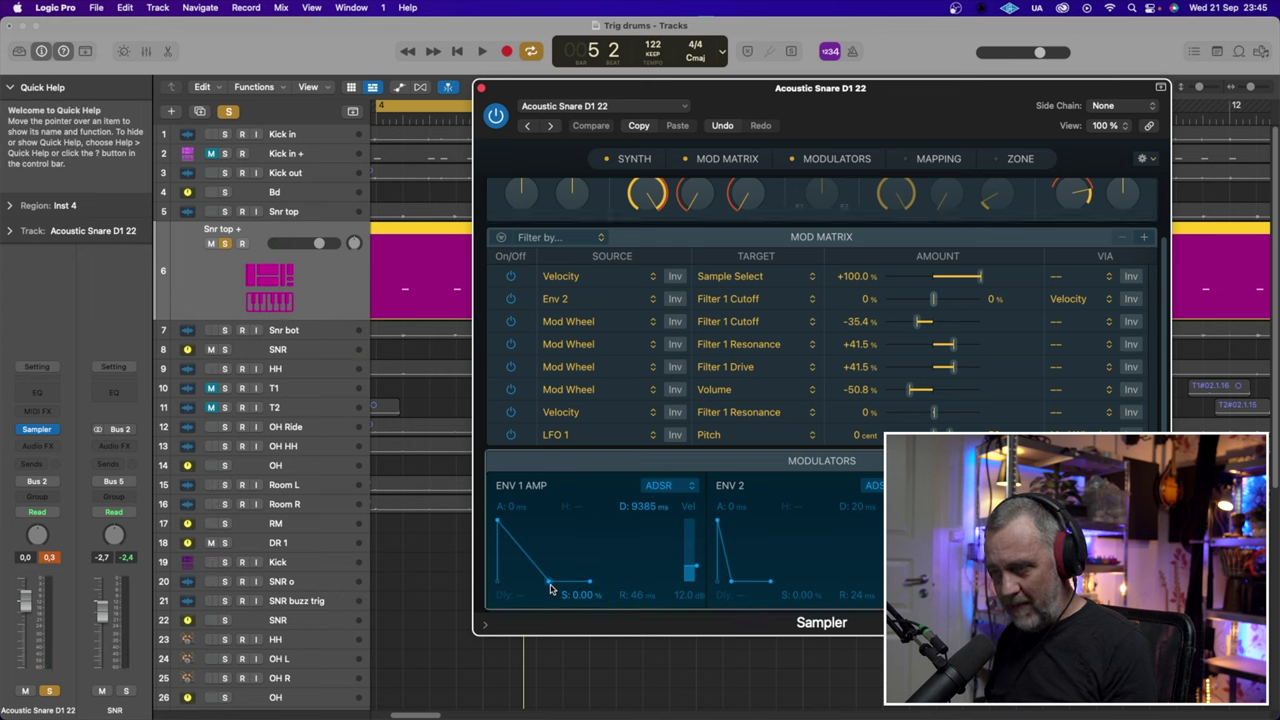
key(space)
drag(549, 586, 538, 590)
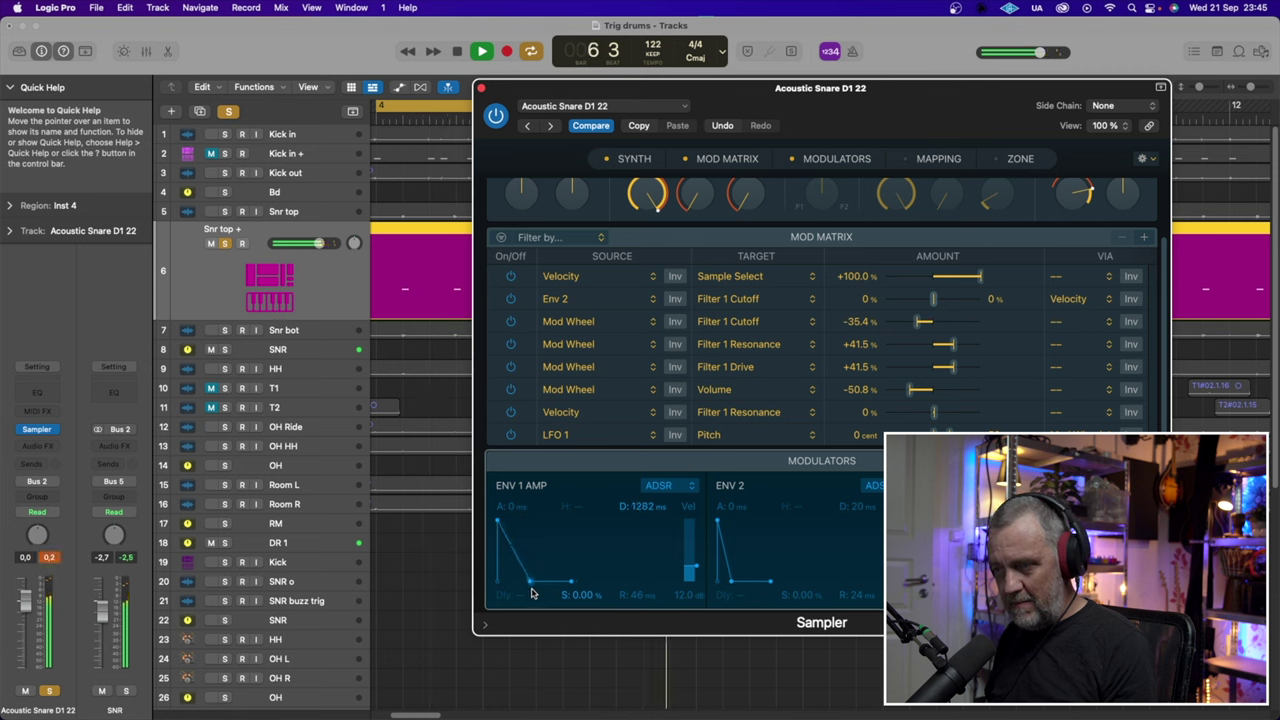
key(space)
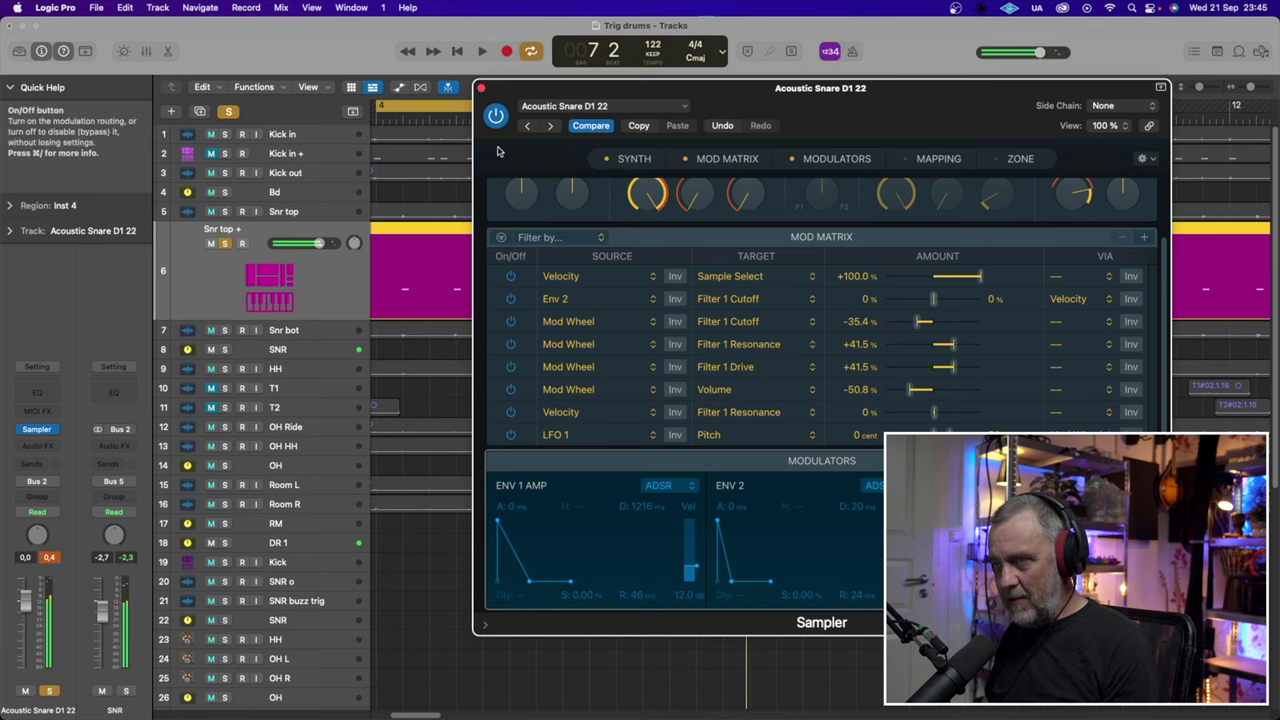
Close the Sampler, unsolo Snr top +, and bring its fader from -60 dB to about -6 dB.
click(481, 88)
click(224, 242)
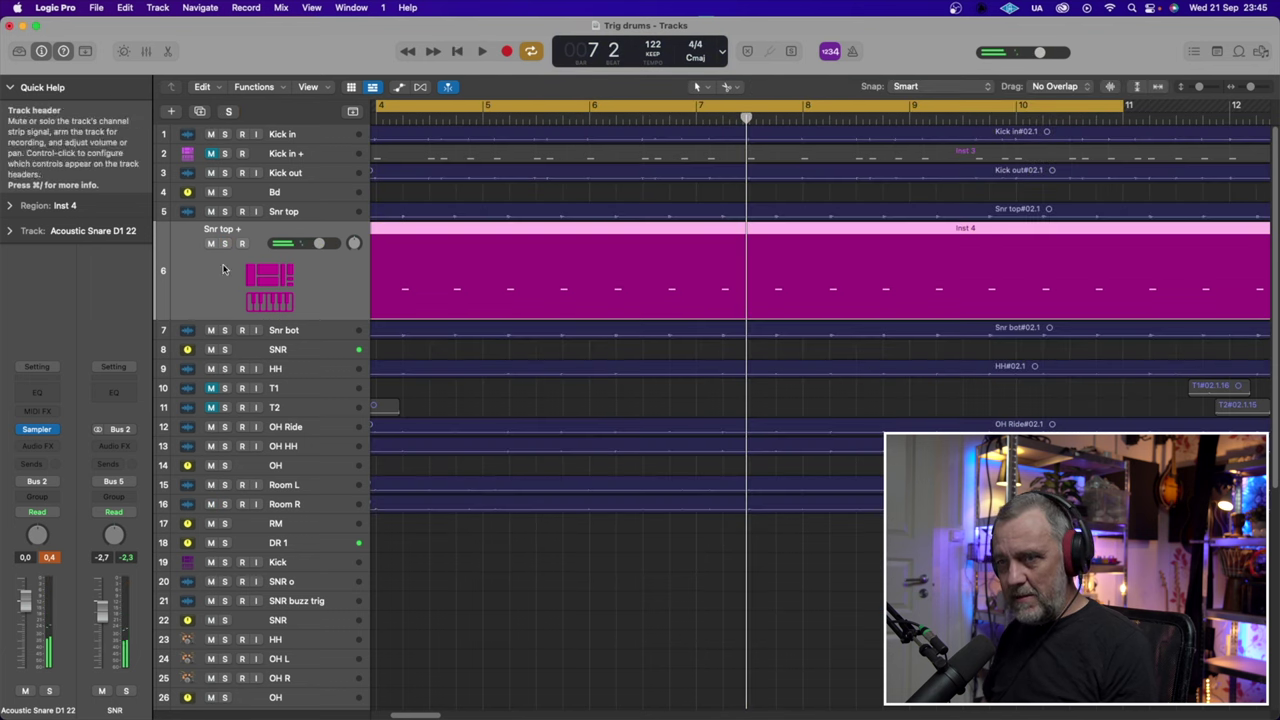
drag(25, 600, 27, 668)
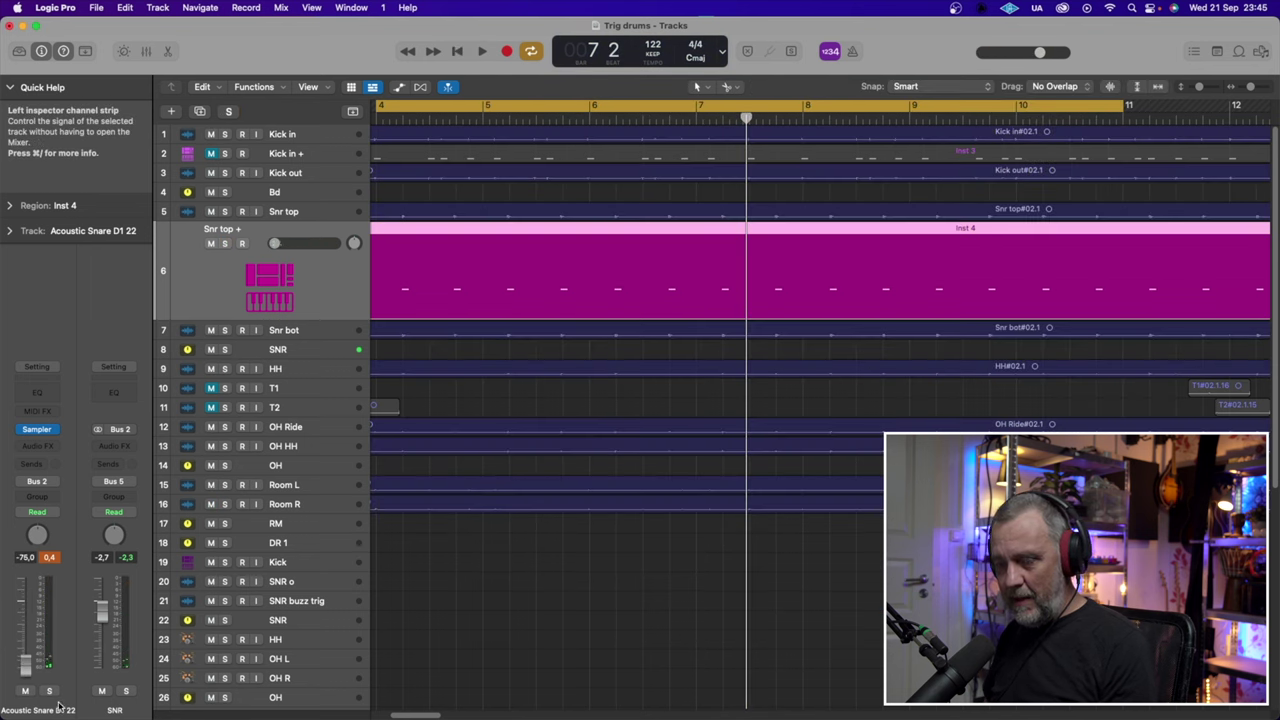
key(space)
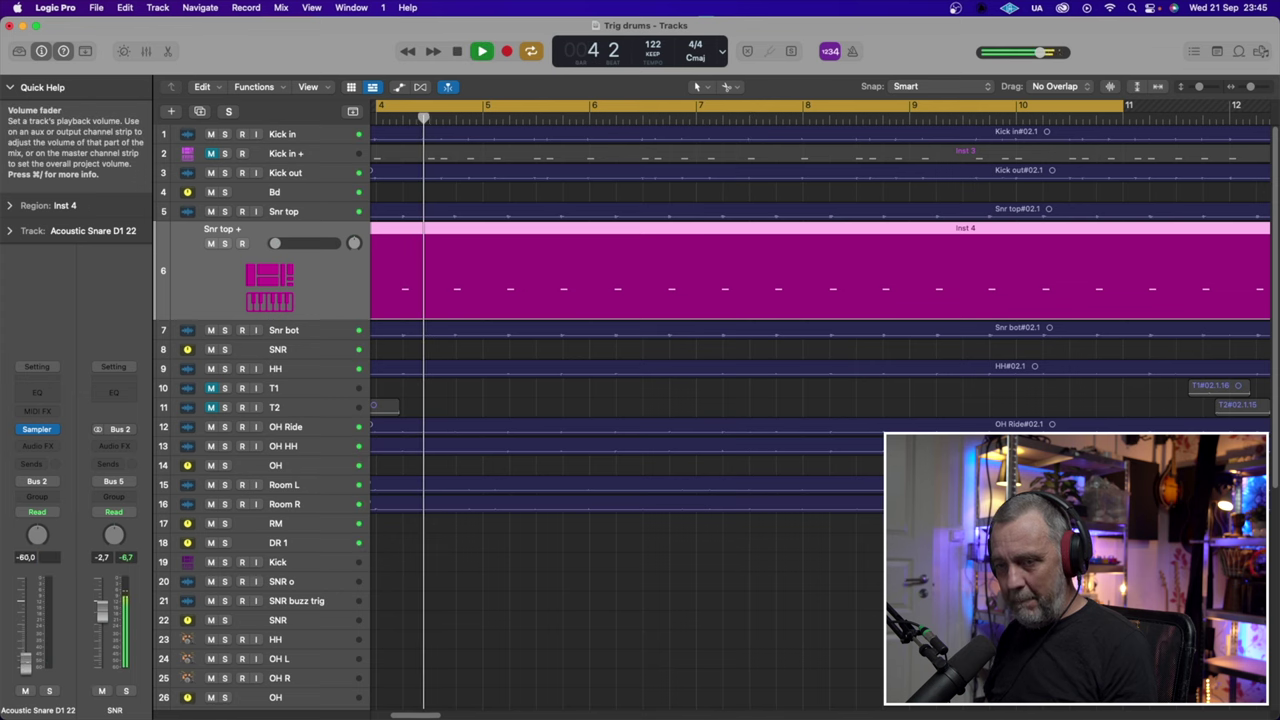
drag(27, 668, 26, 622)
key(space)
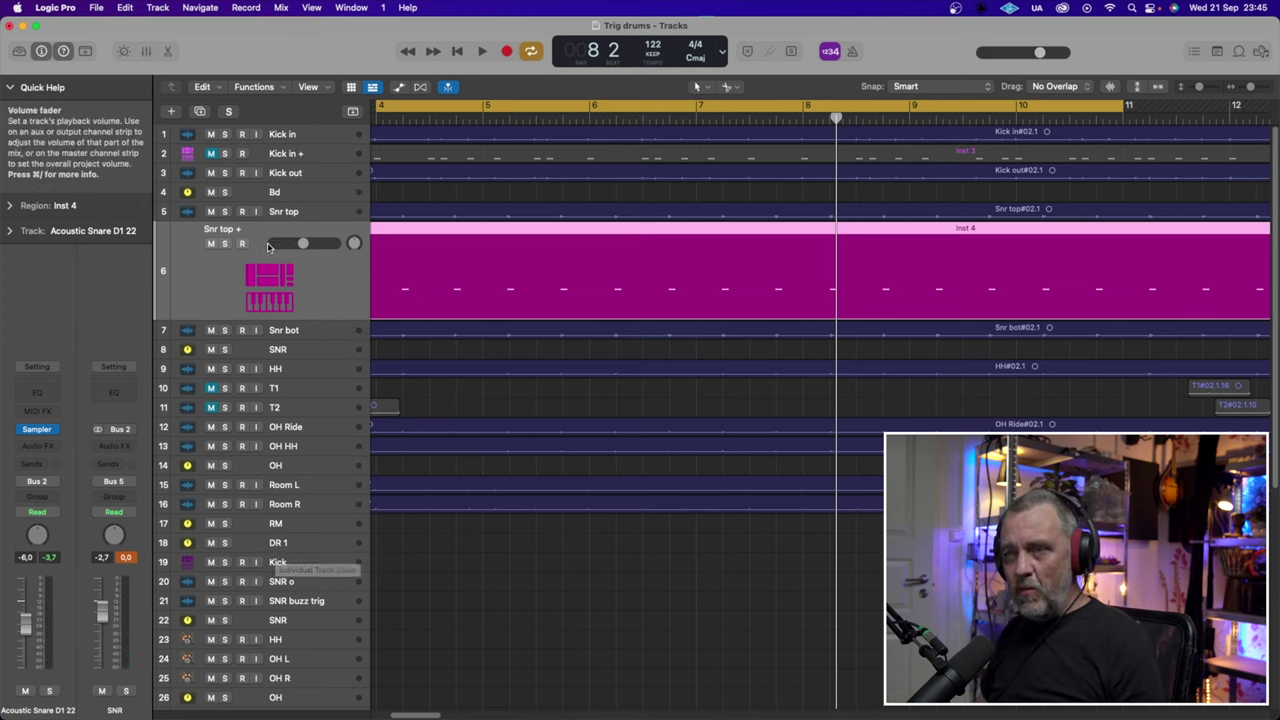
Toggle the Kick in + and Snr top + mutes during playback, finishing with both unmuted.
click(211, 154)
click(211, 154)
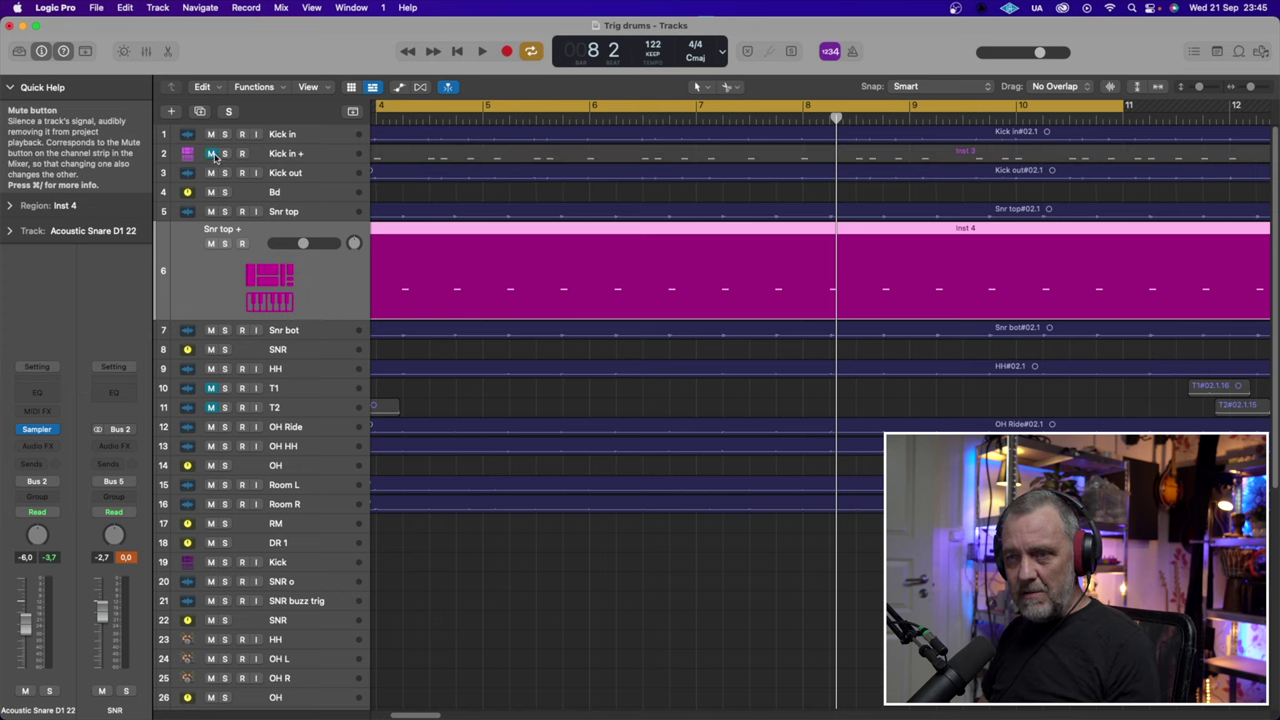
click(211, 244)
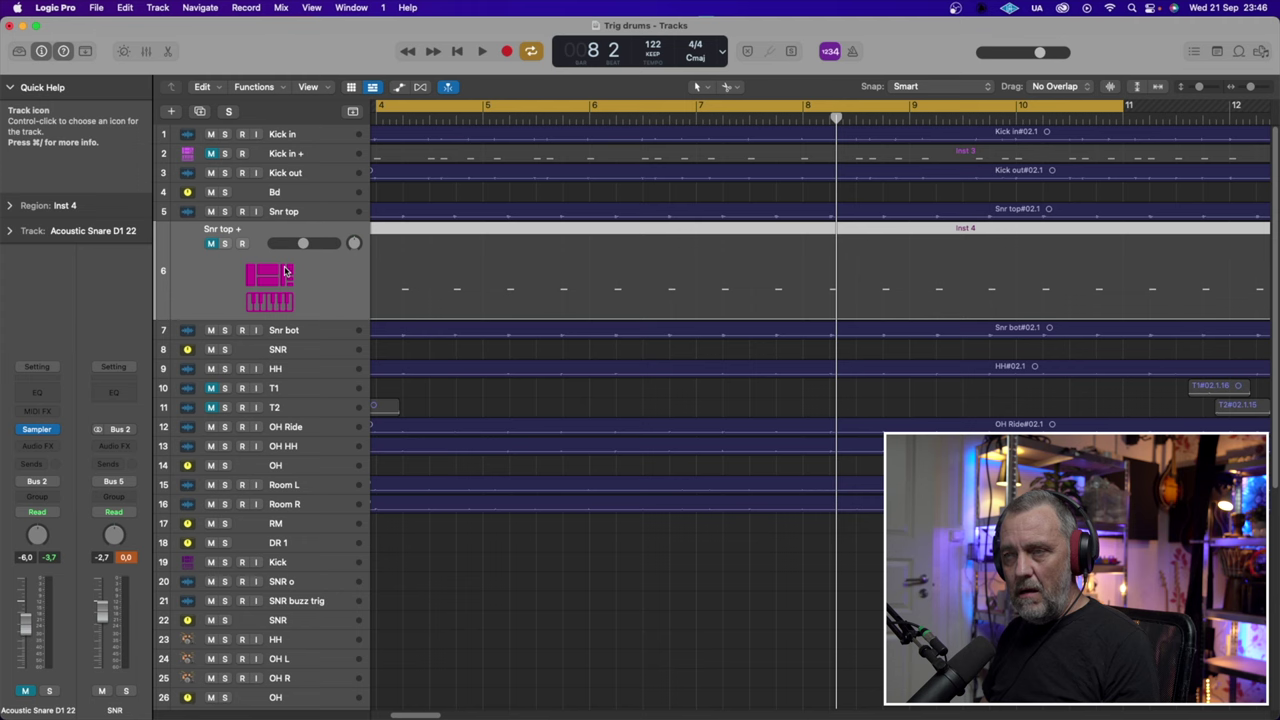
key(space)
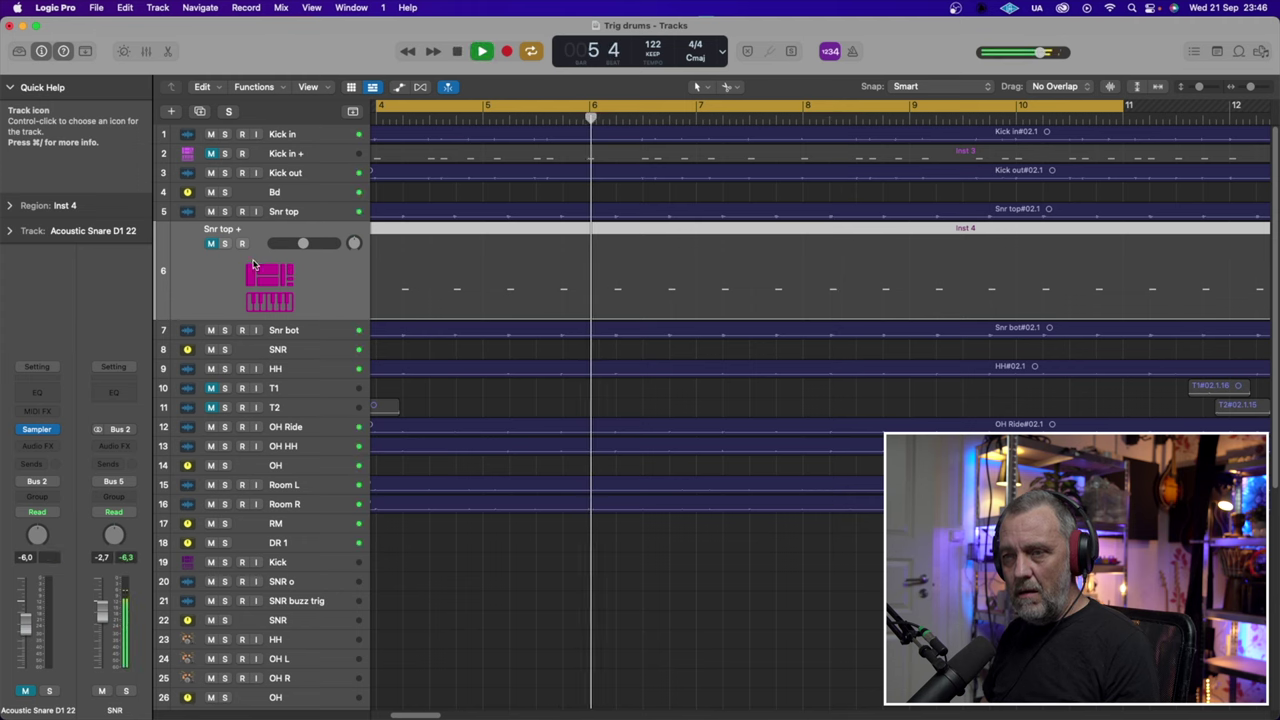
key(space)
click(211, 243)
click(211, 153)
key(space)
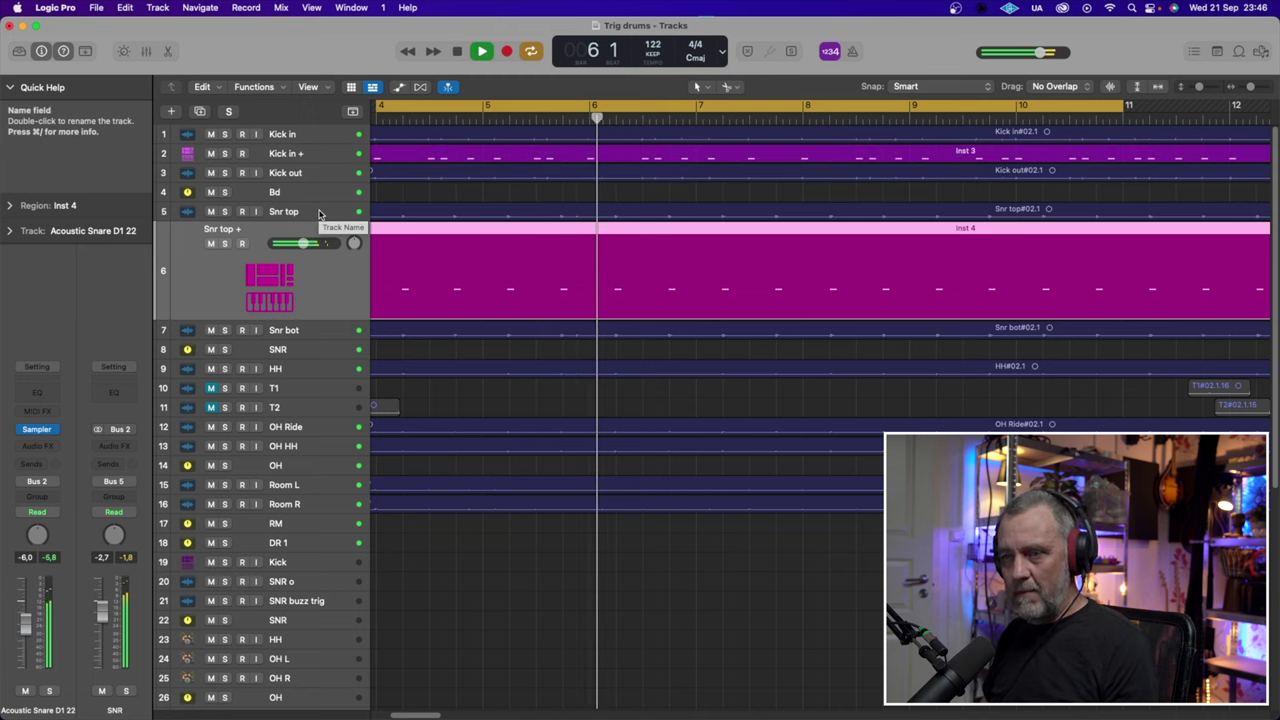
key(space)
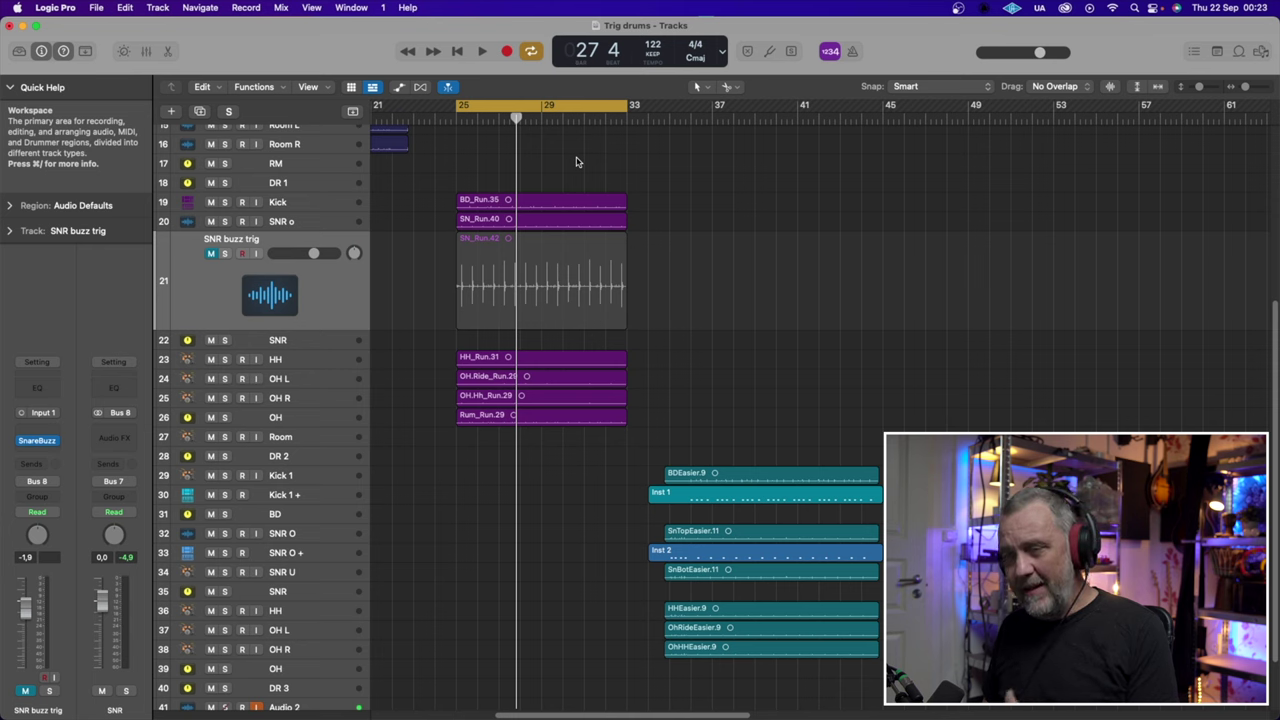
Select the SNR o snare track in the second drum session.
click(226, 221)
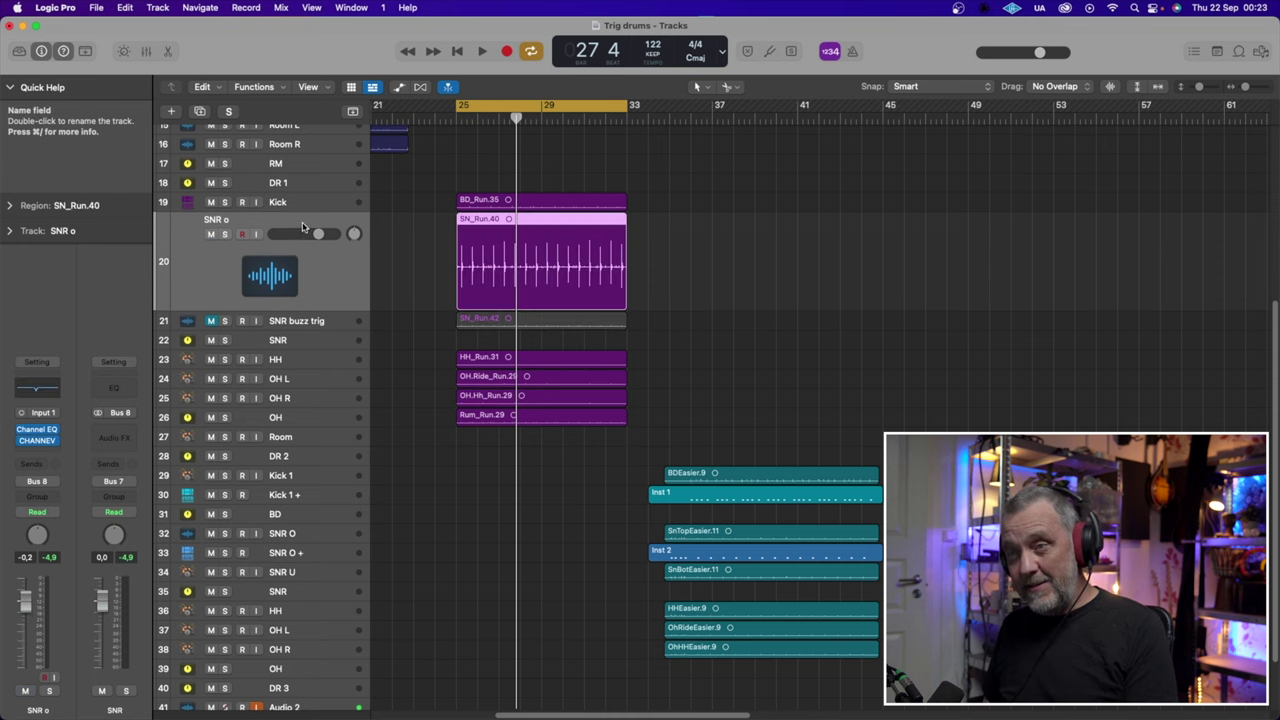
click(225, 234)
key(space)
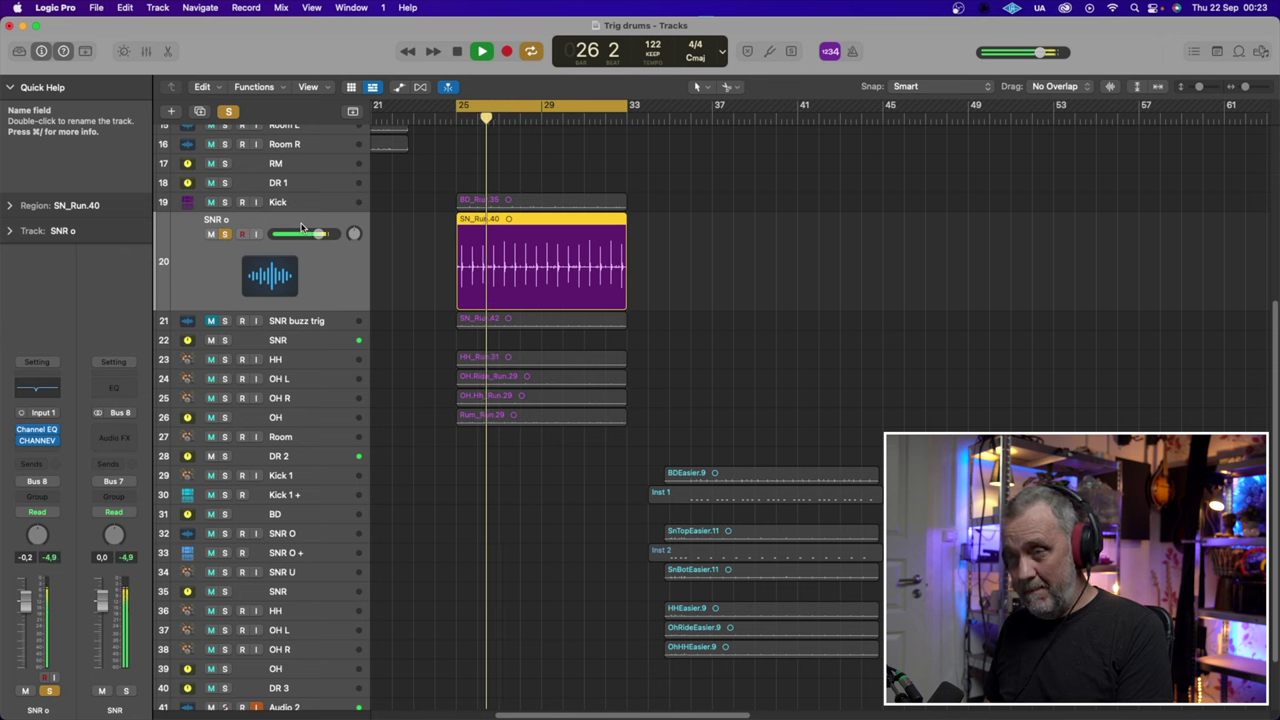
key(space)
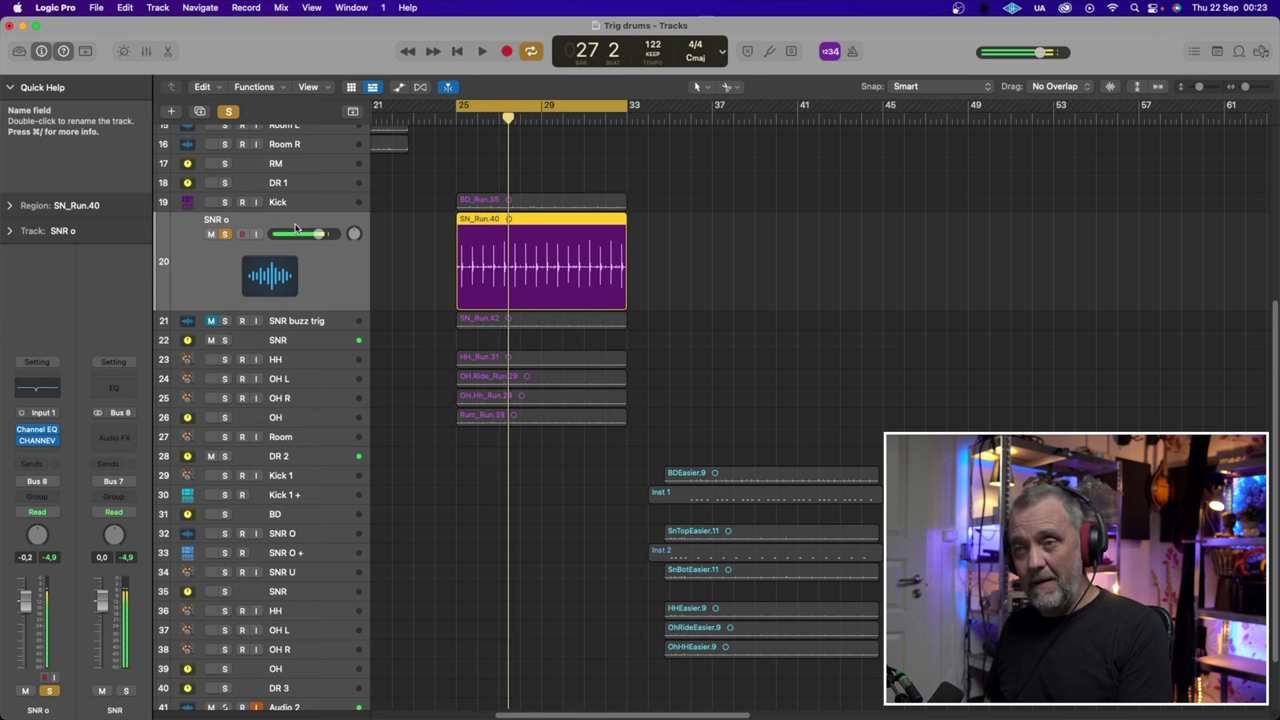
key(s)
click(265, 320)
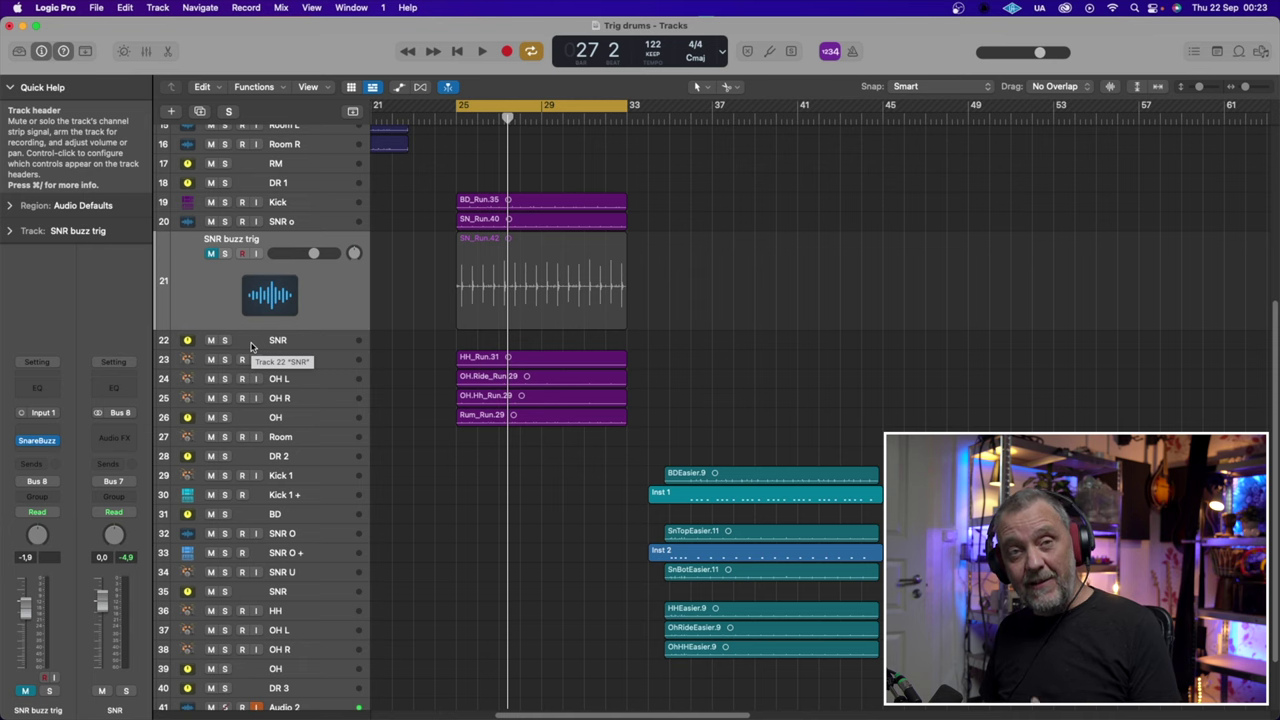
click(40, 441)
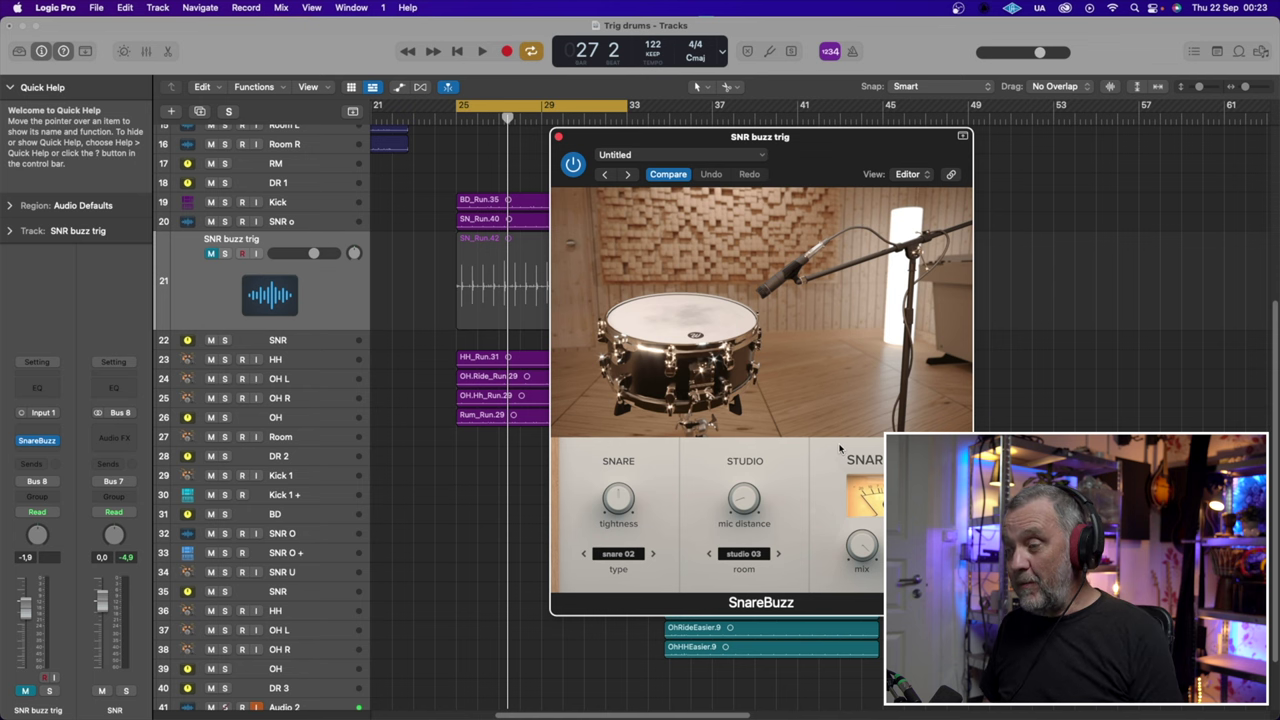
Open the SnareBuzz plug-in window from the SNR buzz trig channel strip.
mouse_move(866, 545)
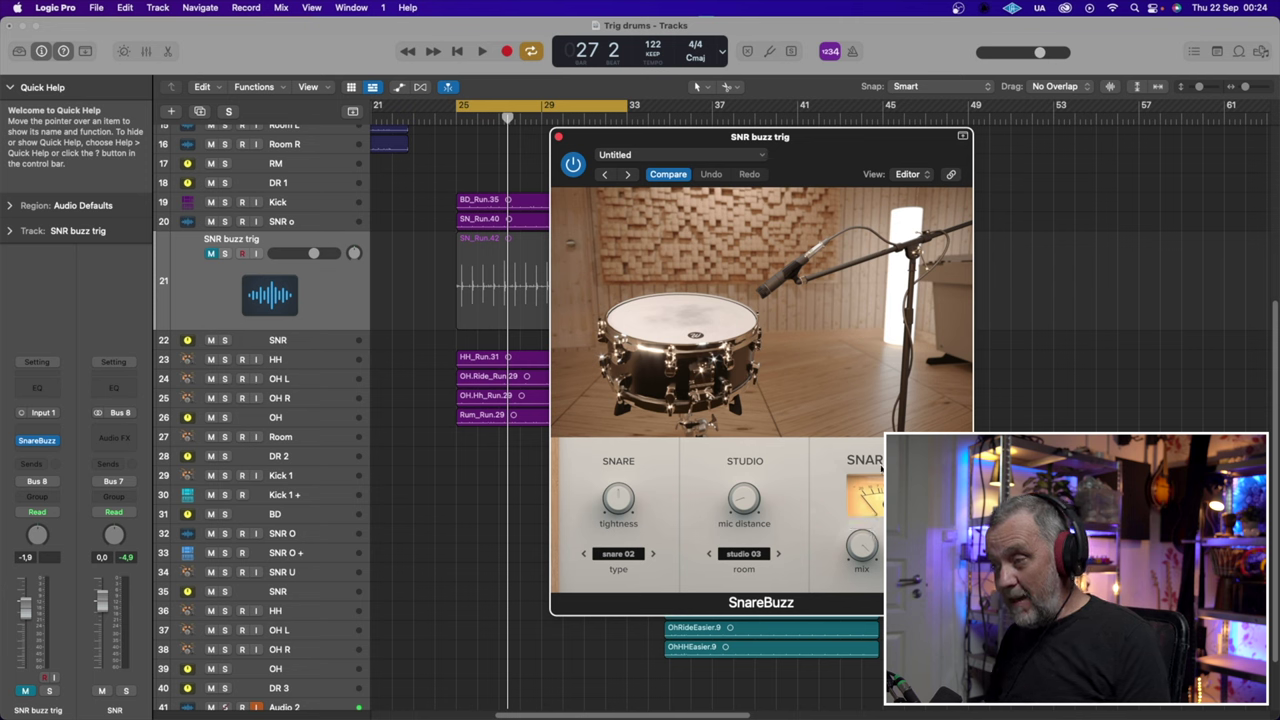
Solo SNR buzz trig and audition the SnareBuzz-processed snare copy.
click(410, 263)
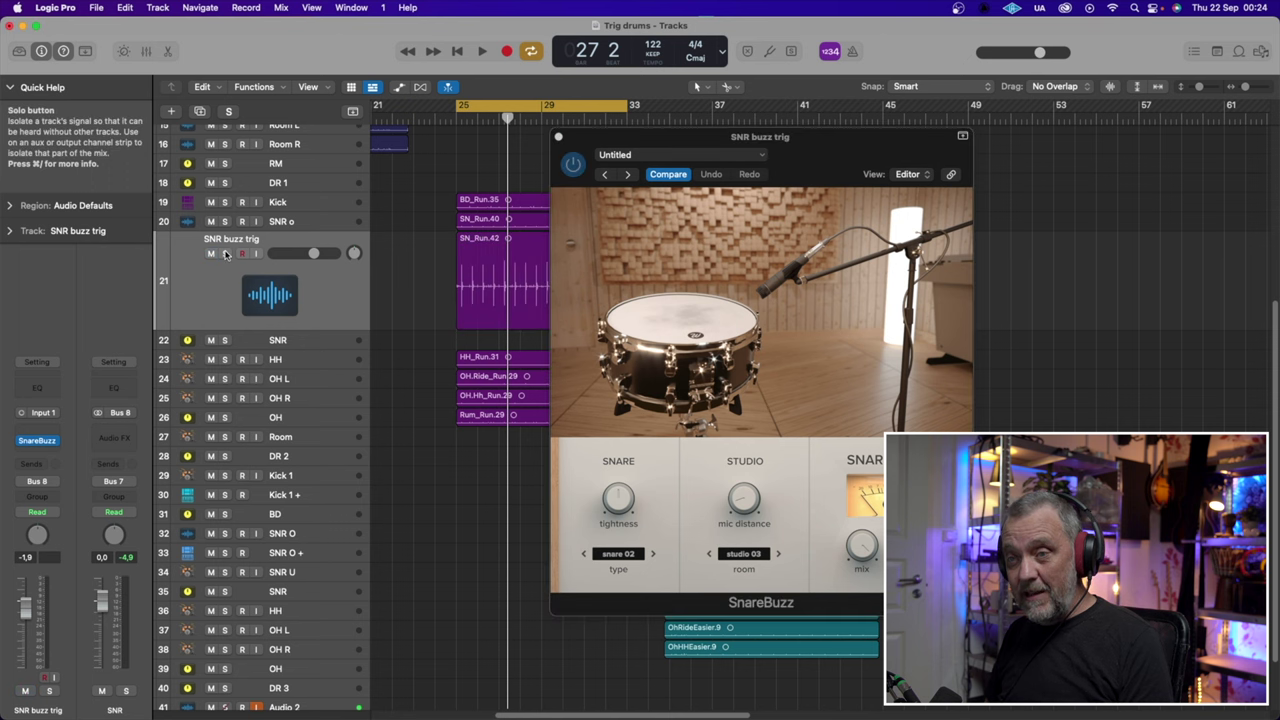
key(ctrl+s)
key(space)
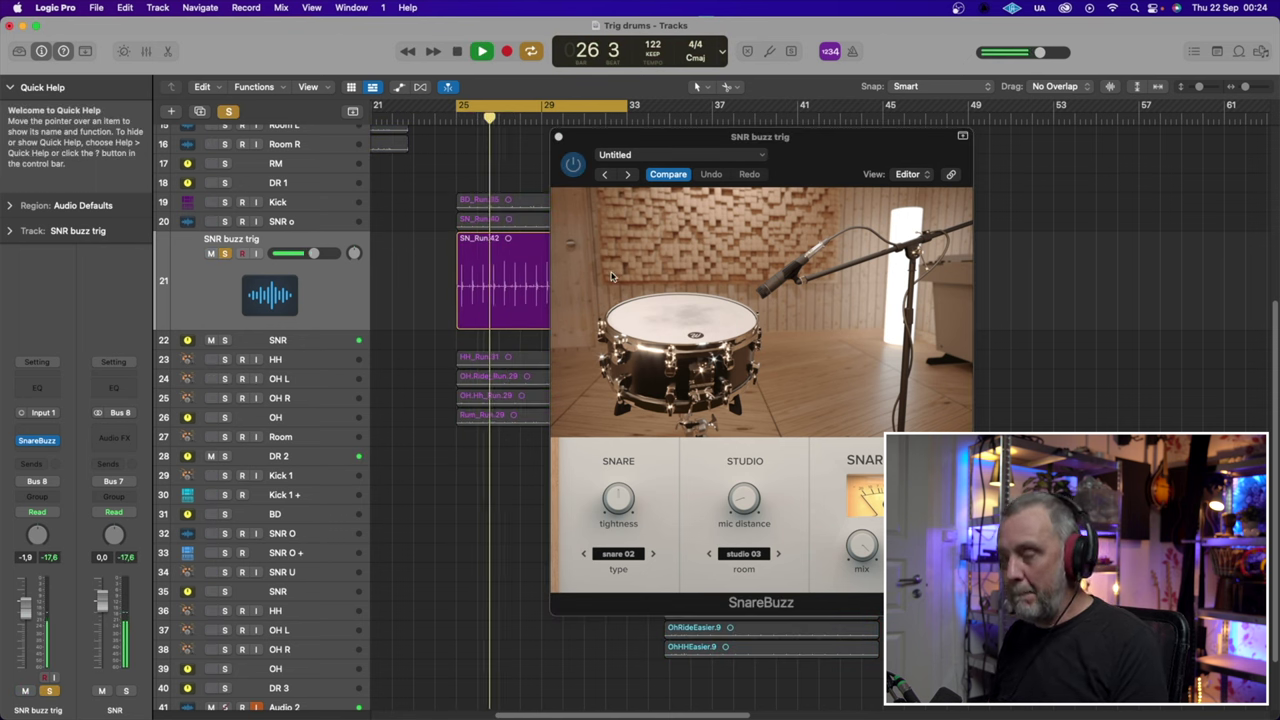
key(space)
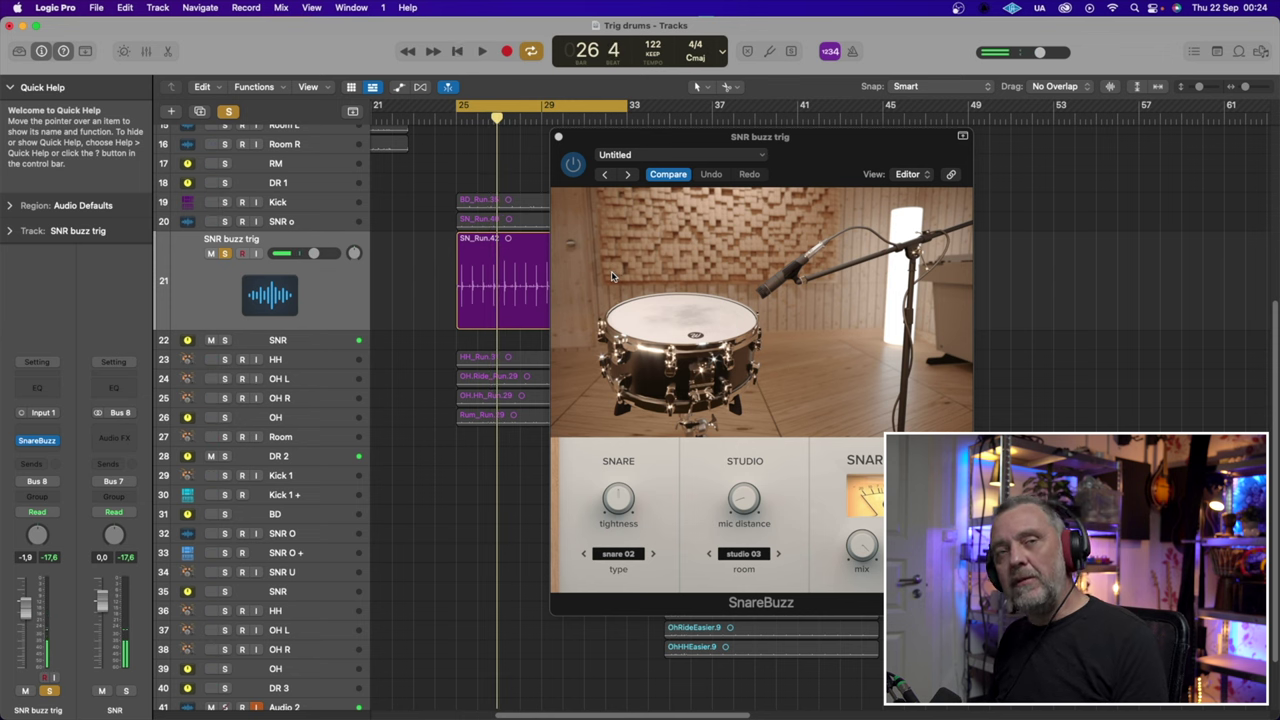
Close SnareBuzz, unsolo SNR buzz trig, and compare it muted and unmuted in the full mix.
click(558, 136)
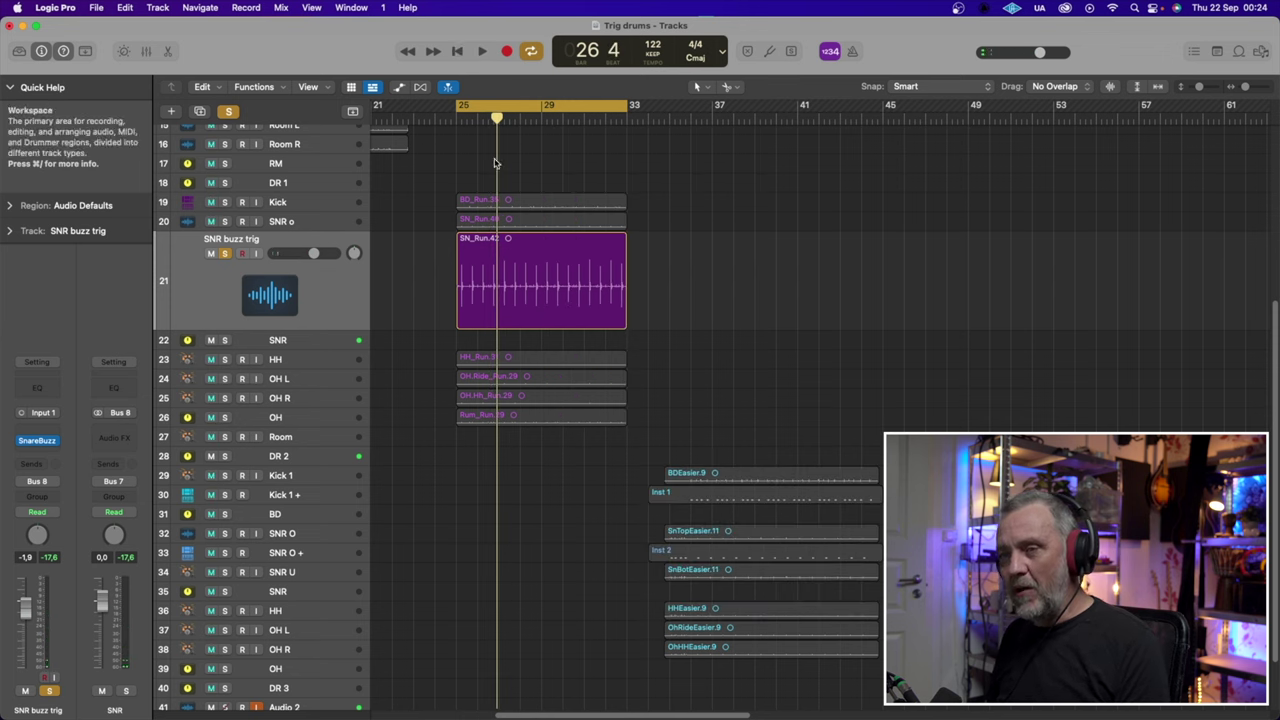
click(225, 254)
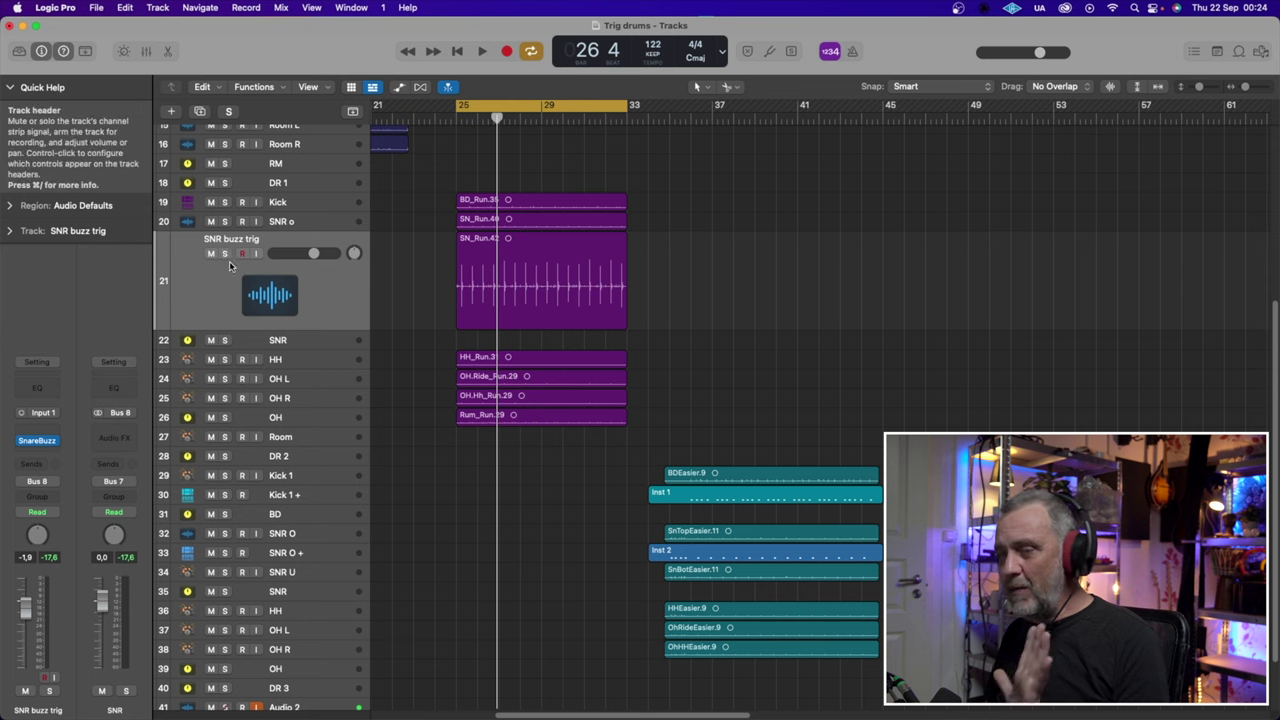
click(211, 254)
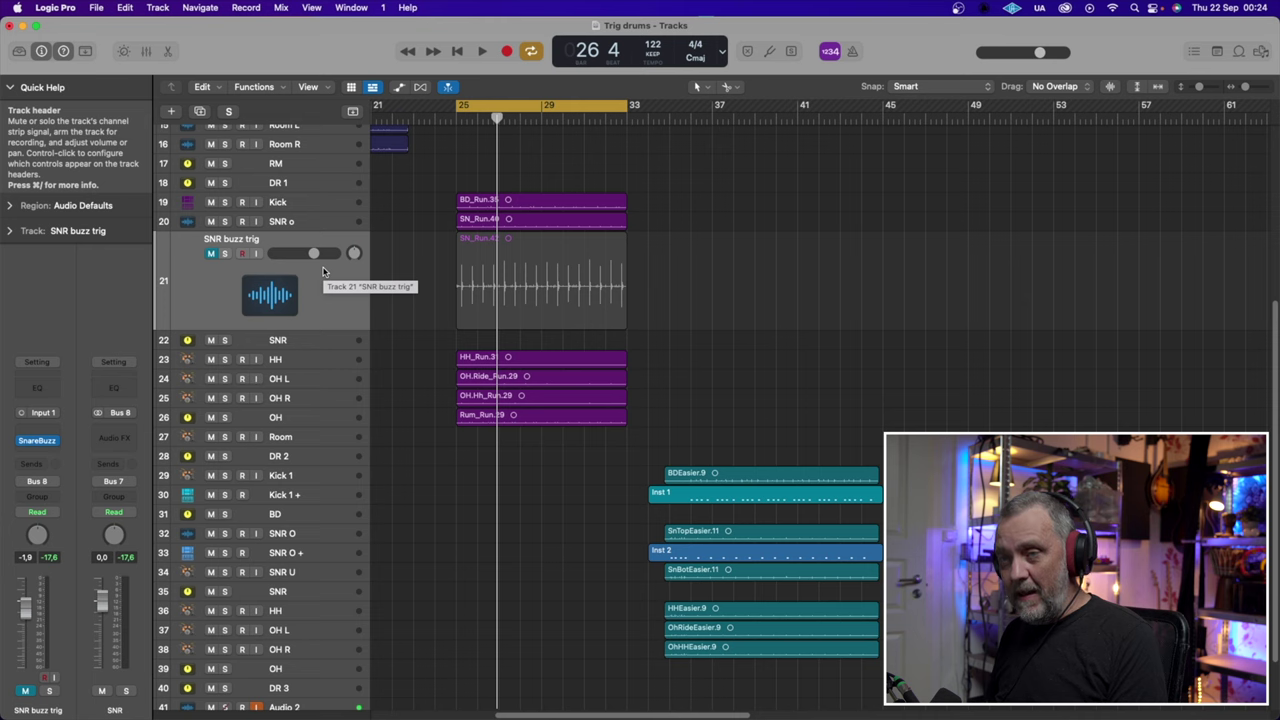
key(space)
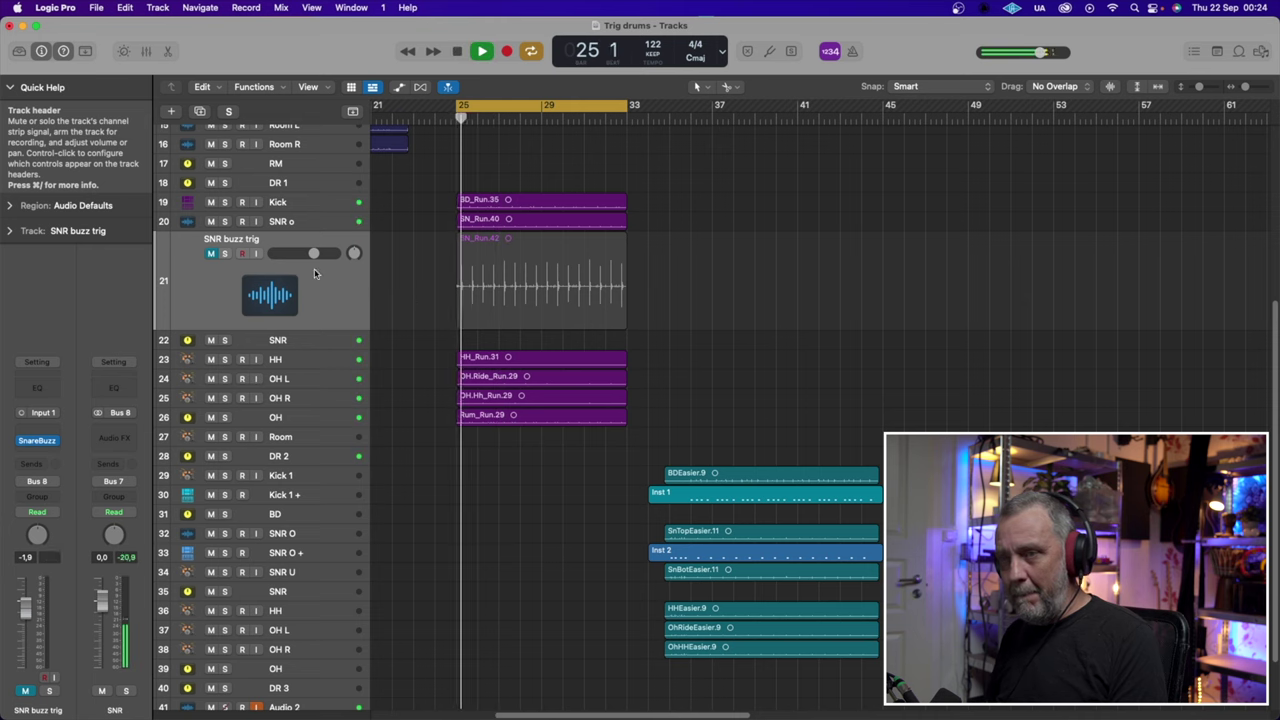
click(211, 254)
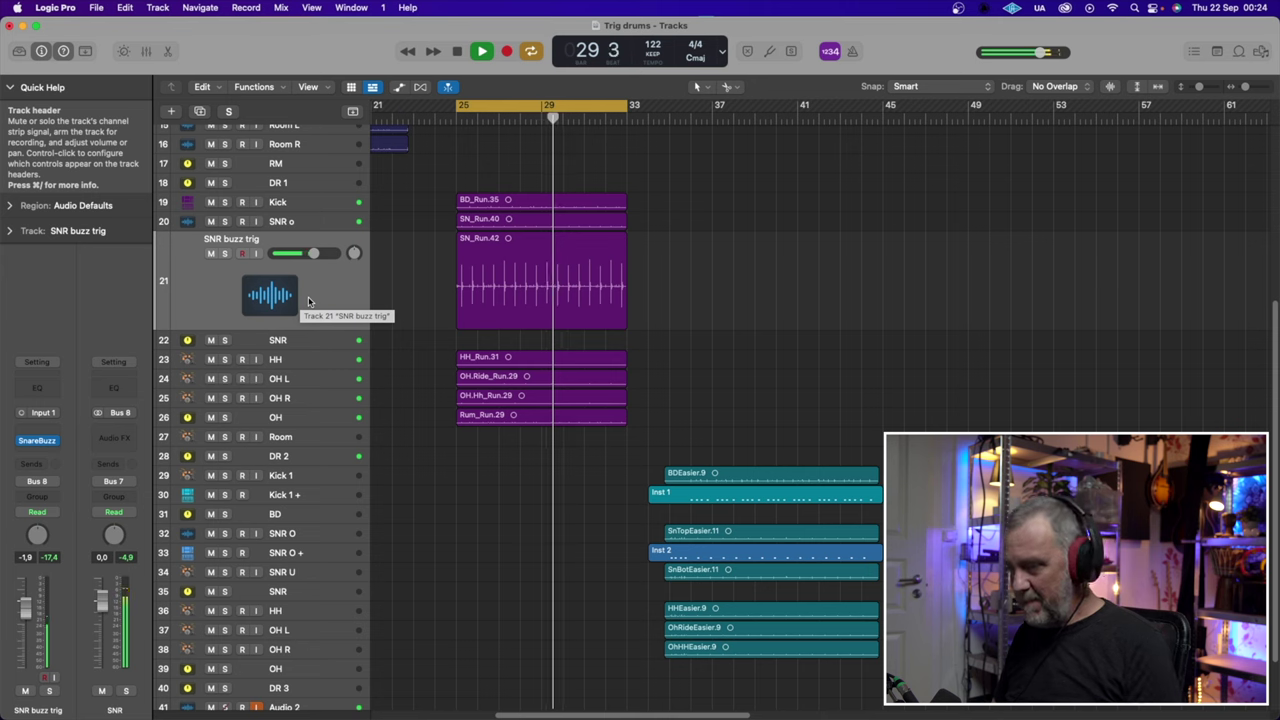
key(space)
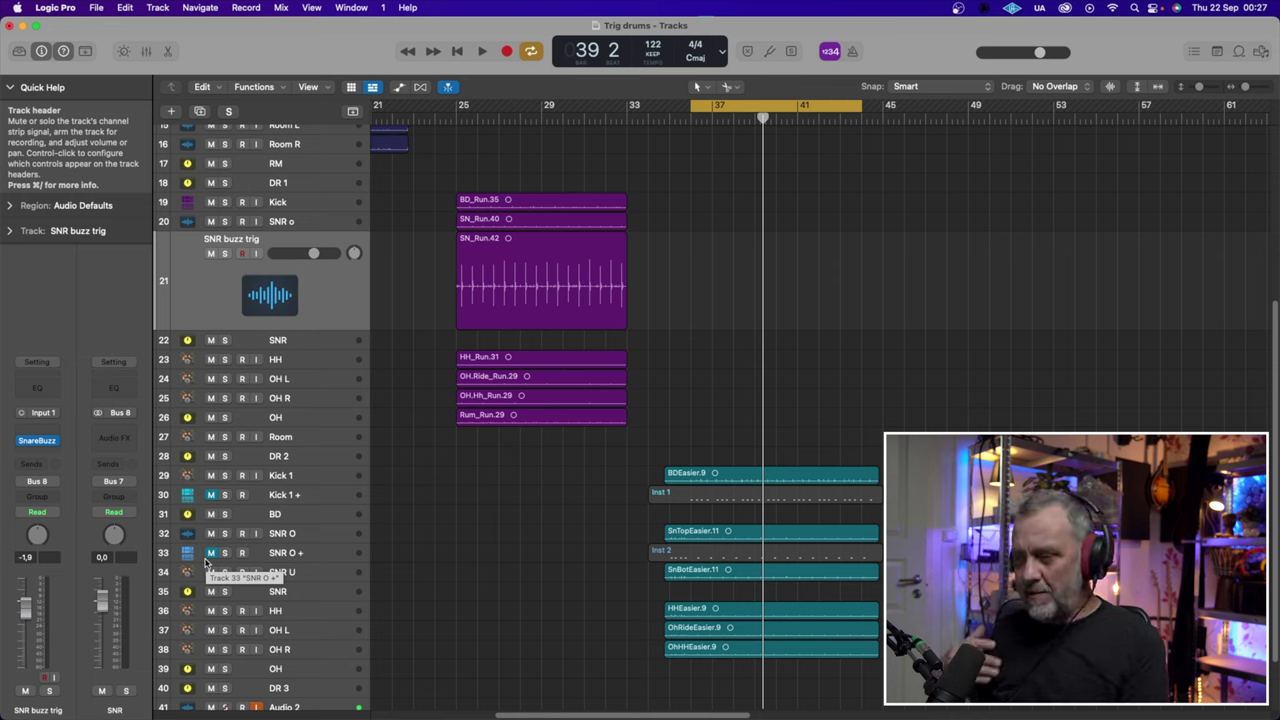
Play the second session from the cycle start, then stop.
key(space)
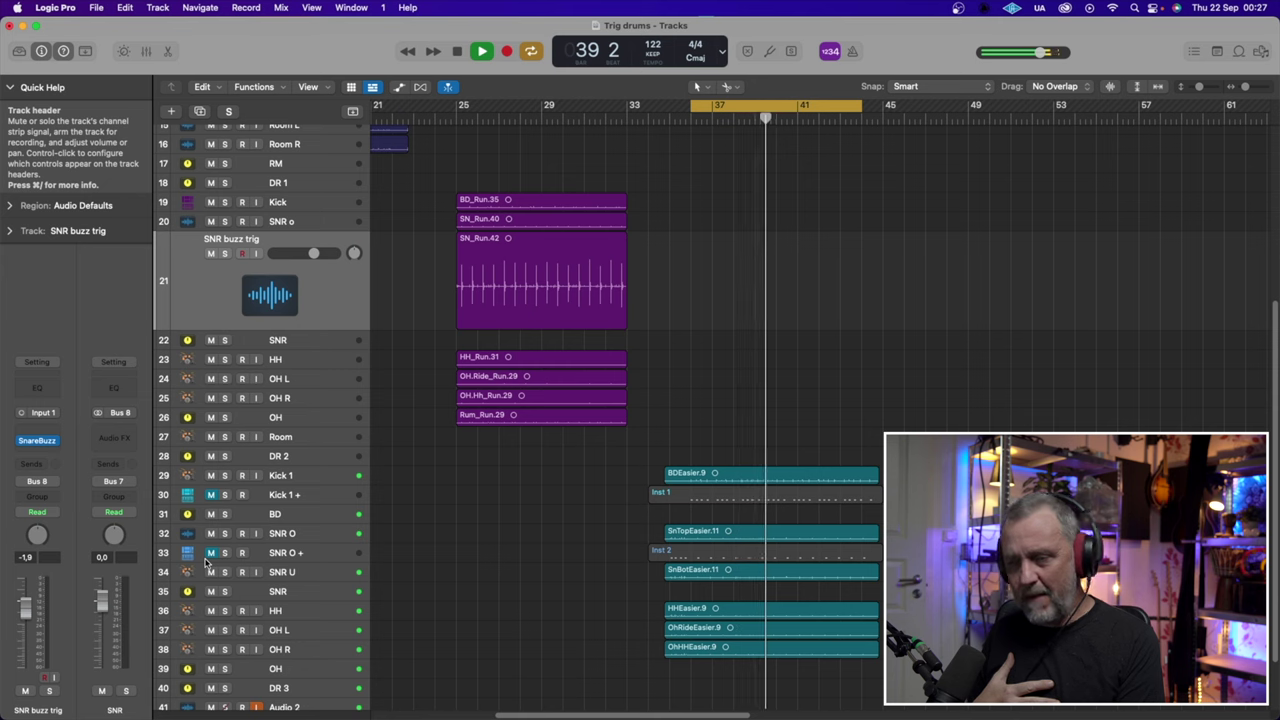
key(space)
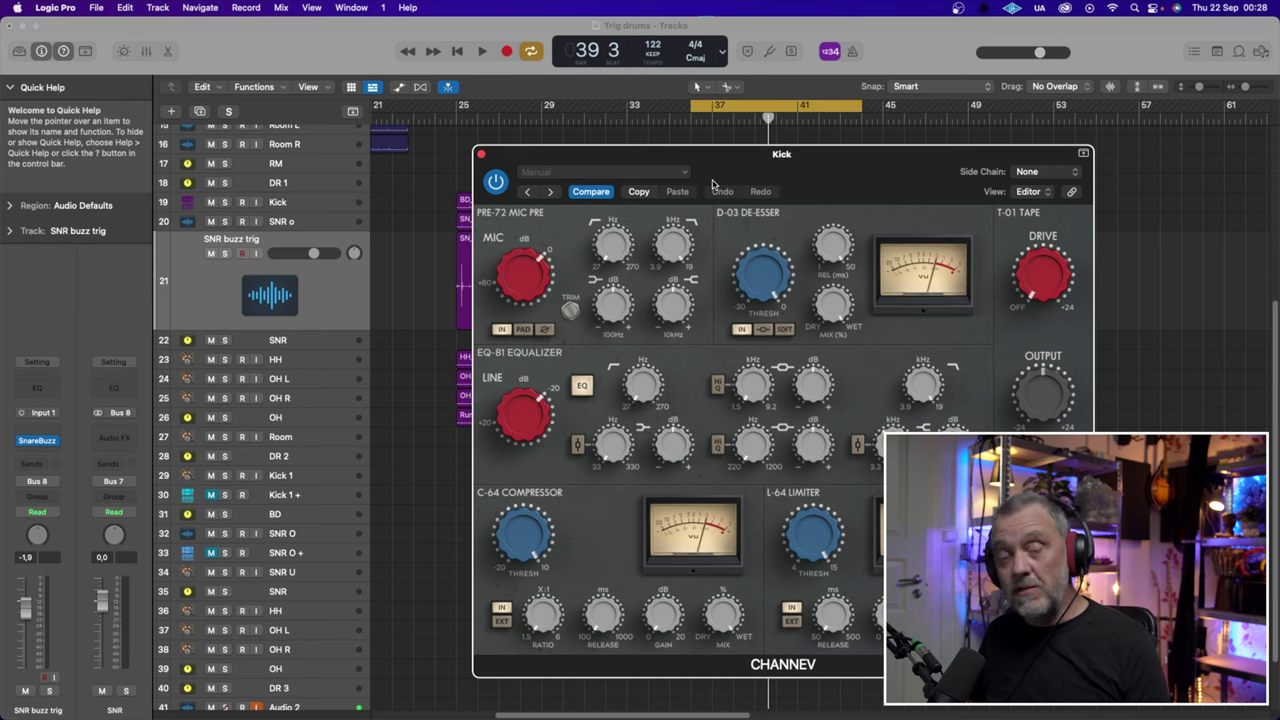
Close the Kick channel's ChannEV plug-in window.
click(481, 154)
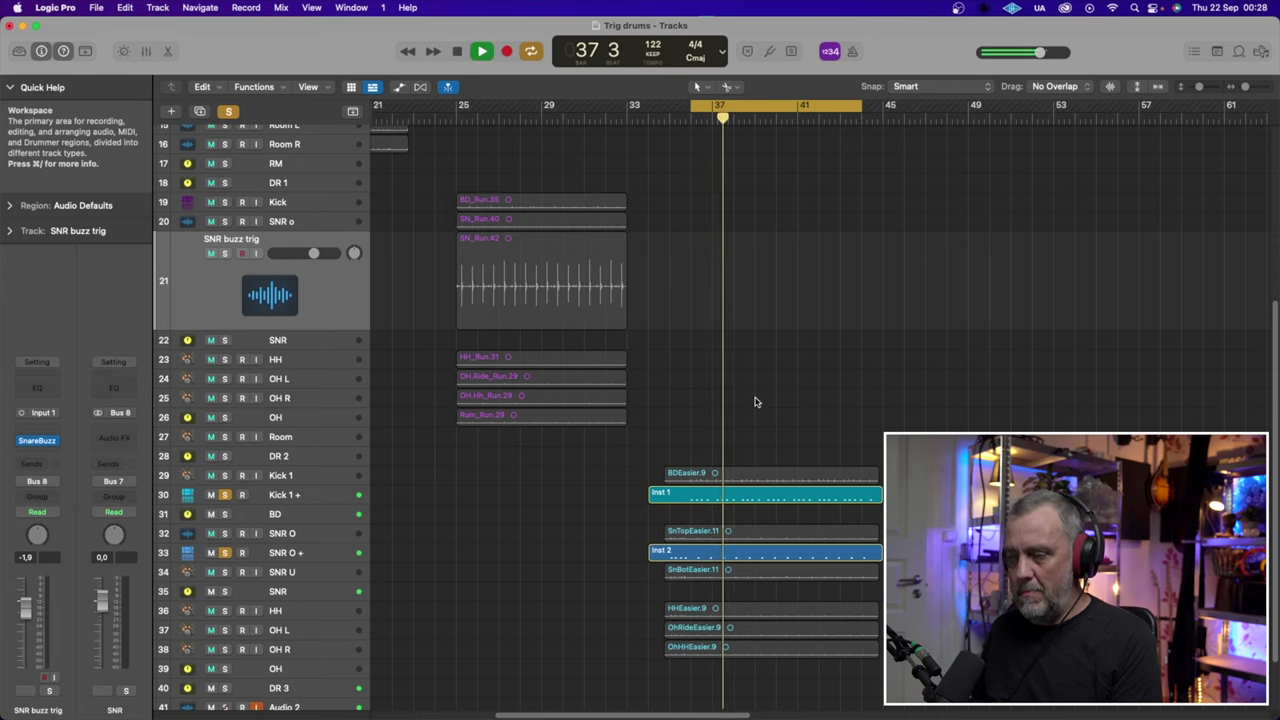
Unsolo the Kick 1 + and SNR O + triggers, then compare the mix with them muted and unmuted.
key(space)
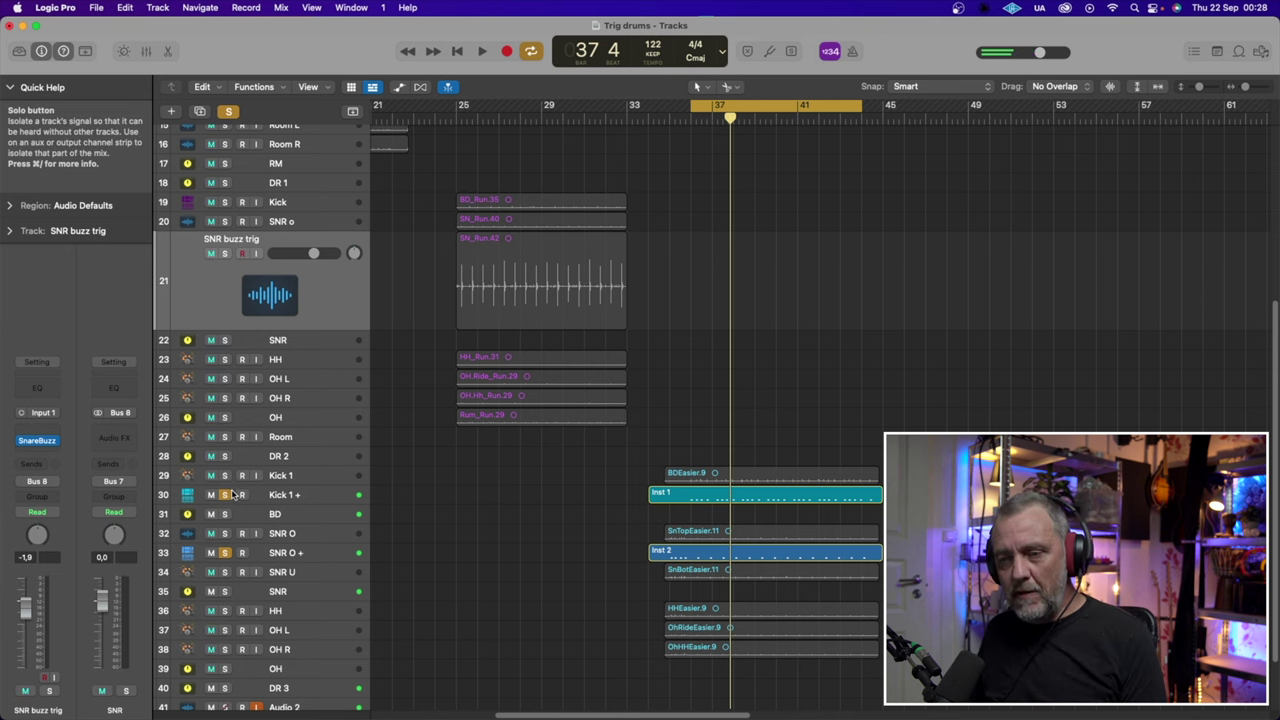
click(226, 495)
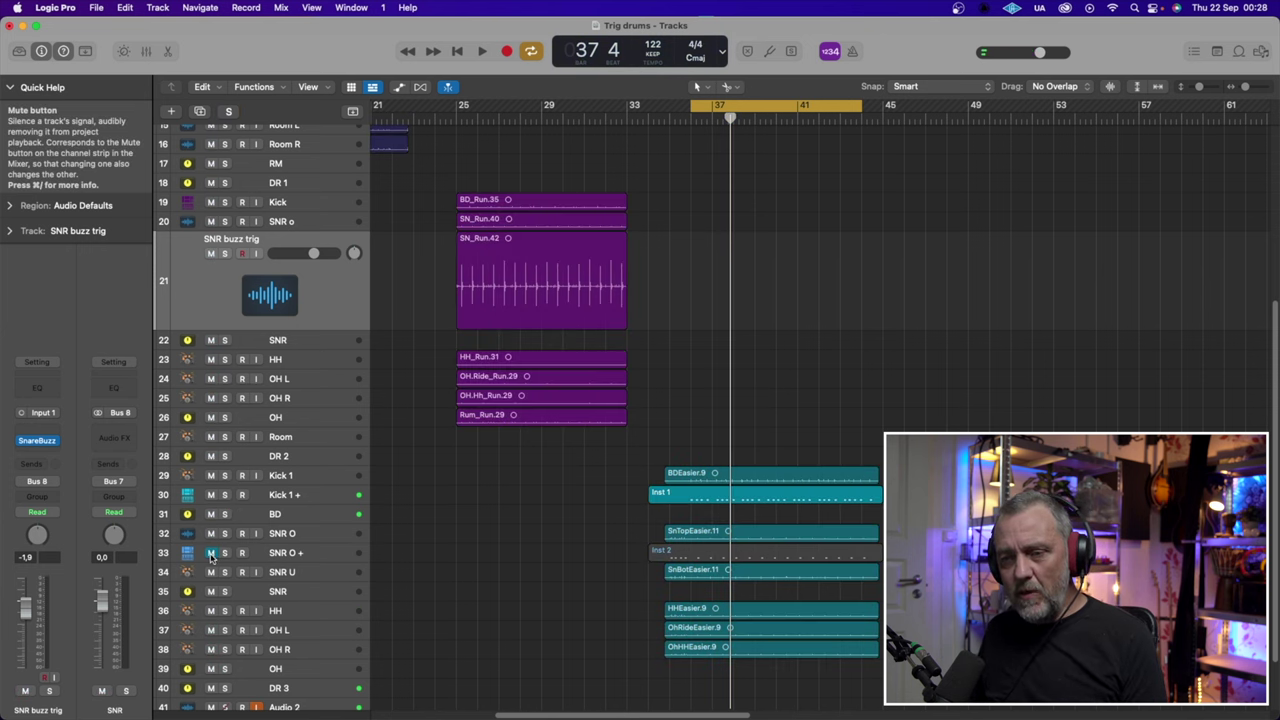
click(210, 496)
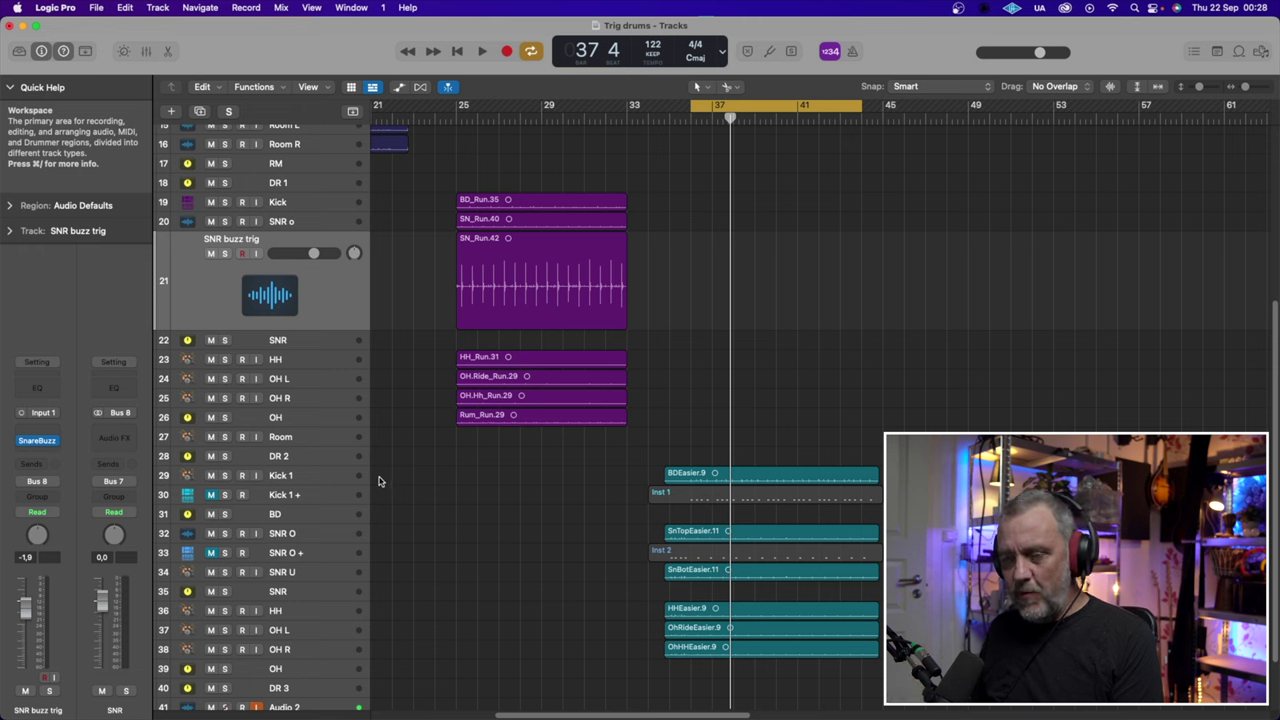
key(space)
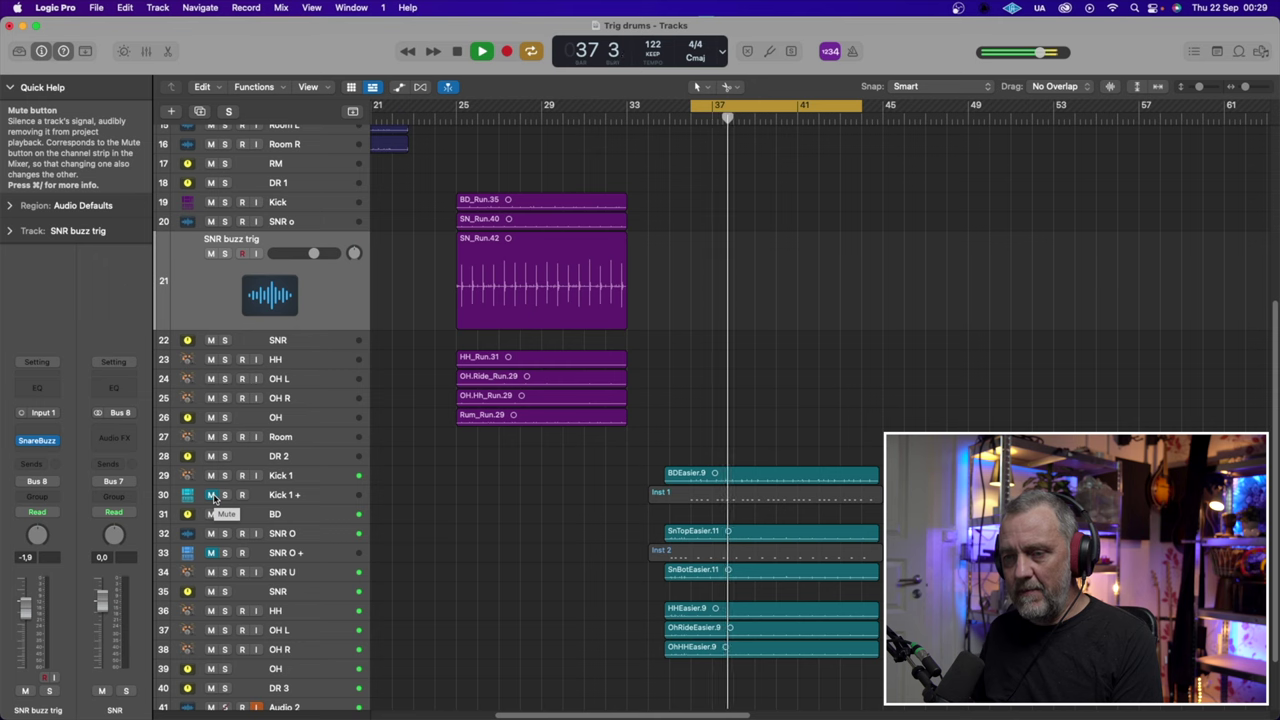
click(210, 495)
click(210, 552)
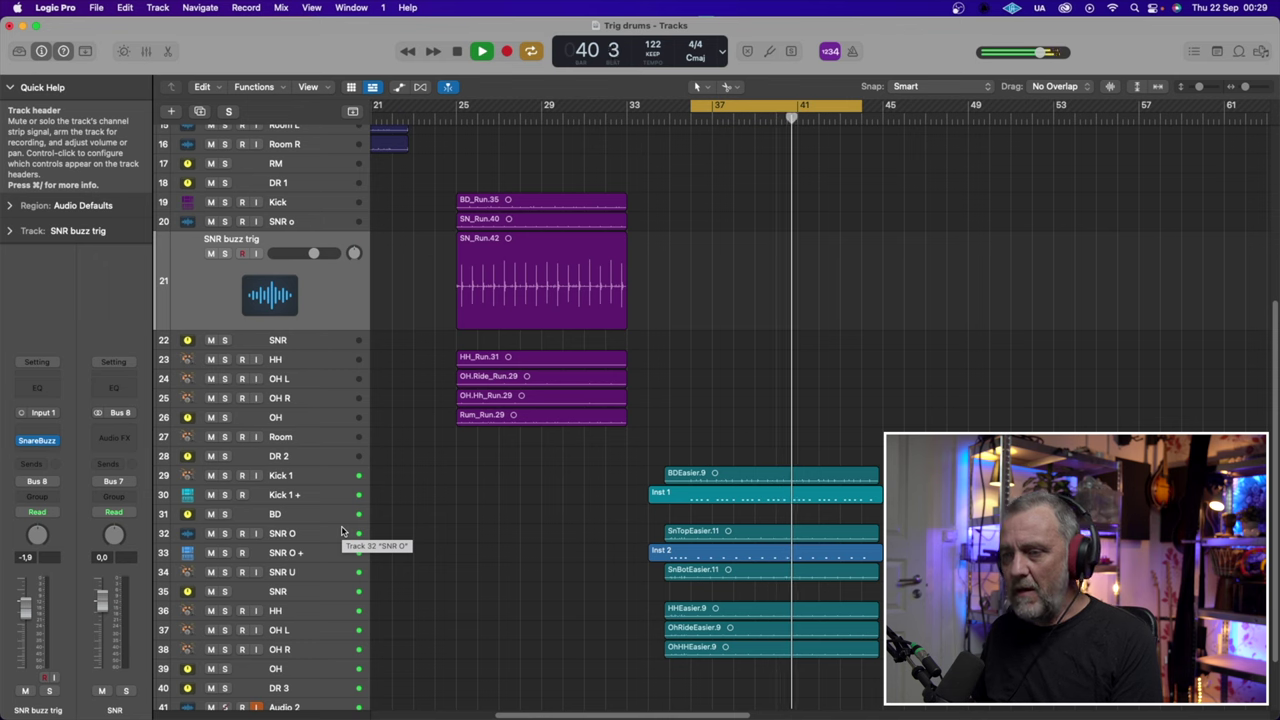
key(space)
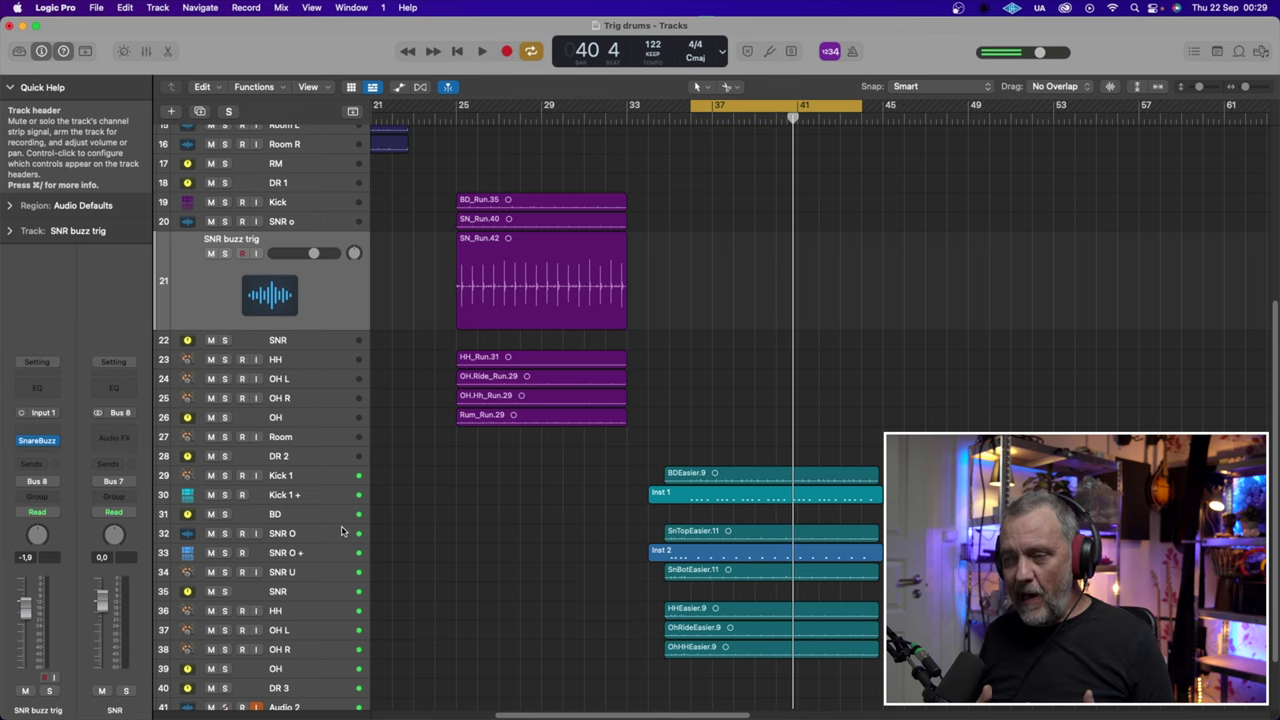